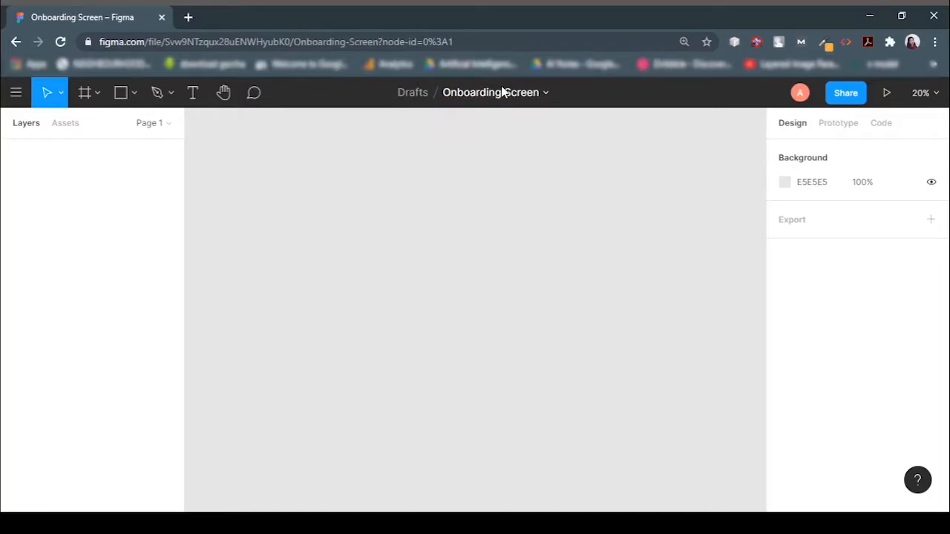
Create an iPhone 11 Pro Max phone frame and move it into view on the canvas.
{"action": "left_click", "coordinate": [96, 93]}
{"action": "left_click", "coordinate": [97, 125]}
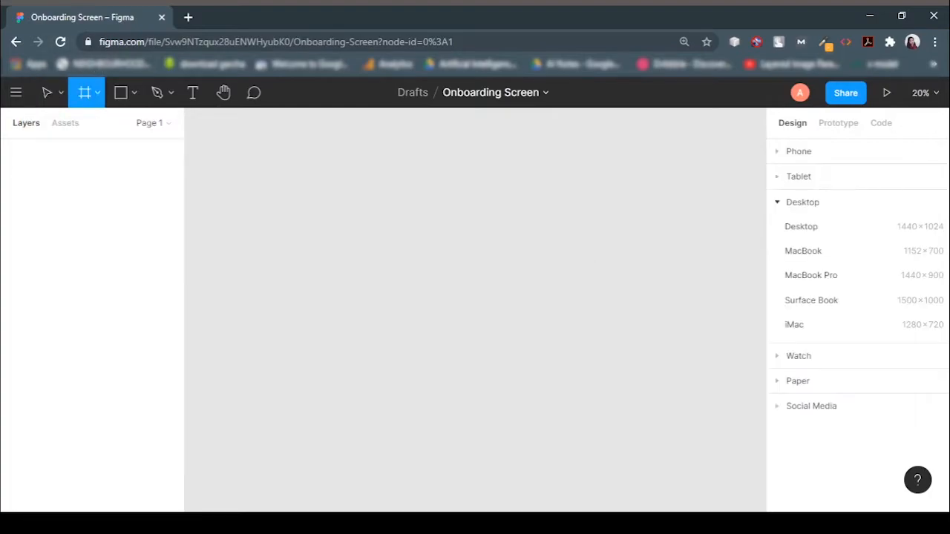
{"action": "left_click", "coordinate": [791, 151]}
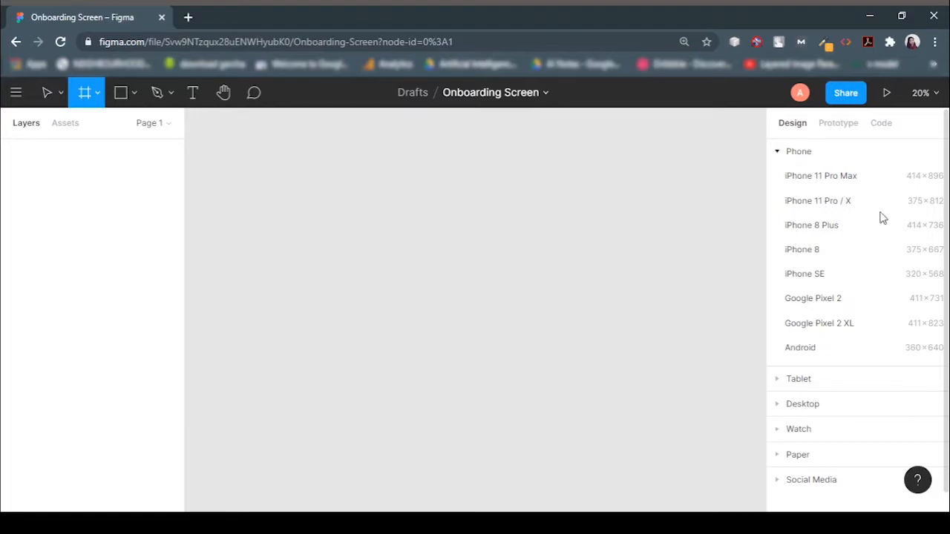
{"action": "left_click", "coordinate": [797, 178]}
{"action": "left_click", "coordinate": [585, 240]}
{"action": "left_click", "coordinate": [460, 241]}
{"action": "left_click_drag", "start_coordinate": [460, 241], "coordinate": [353, 256]}
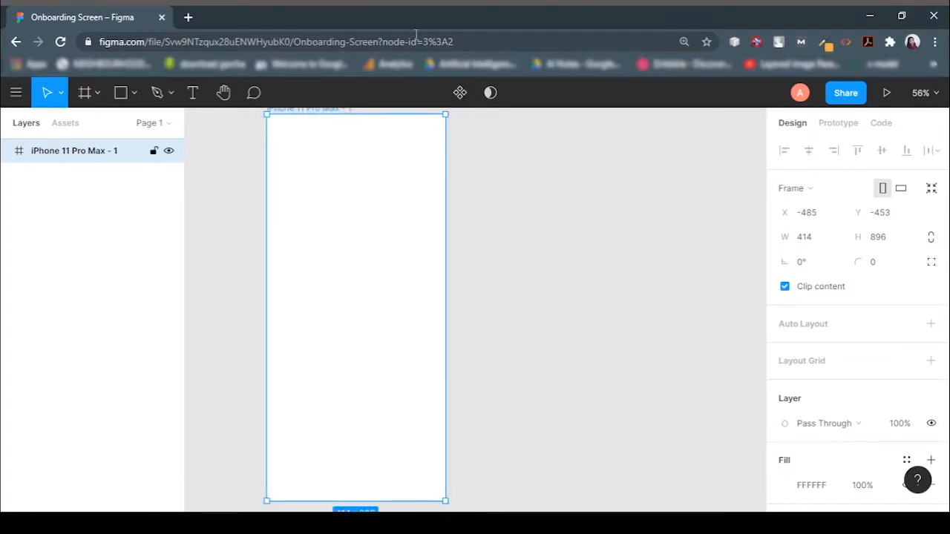
Add a text layer reading "Search" near the top of the frame.
{"action": "left_click", "coordinate": [195, 95]}
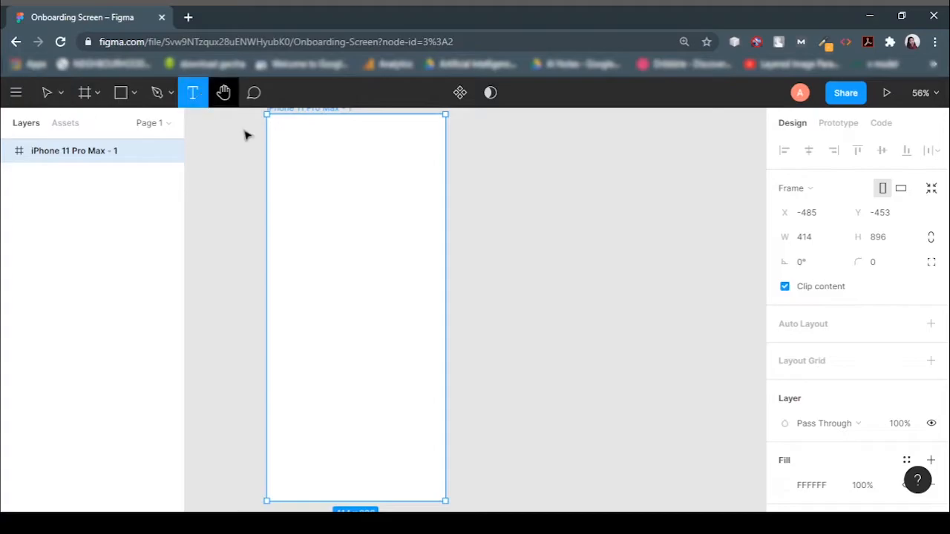
{"action": "left_click", "coordinate": [307, 169]}
{"action": "type", "text": "SE"}
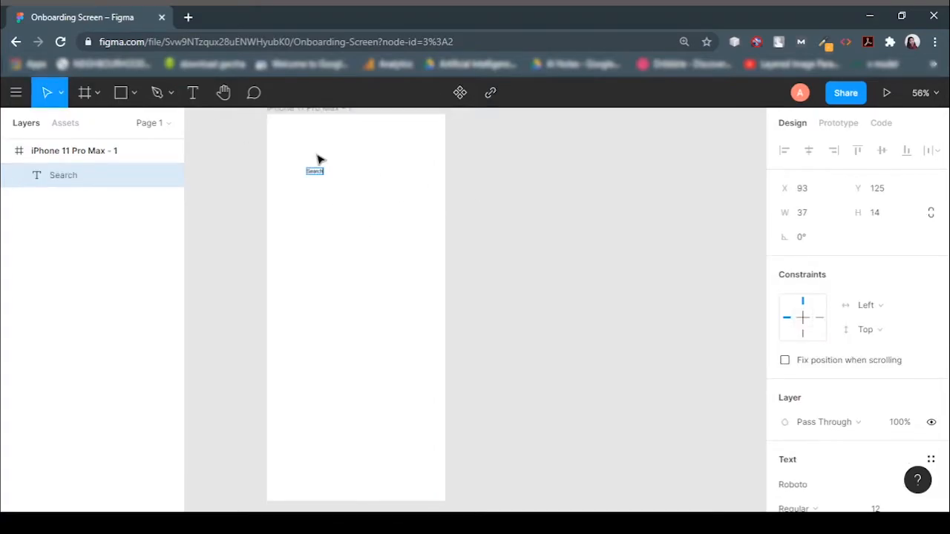
Set the Search text's font to Montserrat and its size to 36.
{"action": "scroll", "coordinate": [851, 394], "scroll_direction": "down", "scroll_amount": 3}
{"action": "left_click", "coordinate": [828, 276]}
{"action": "type", "text": "Montserrat"}
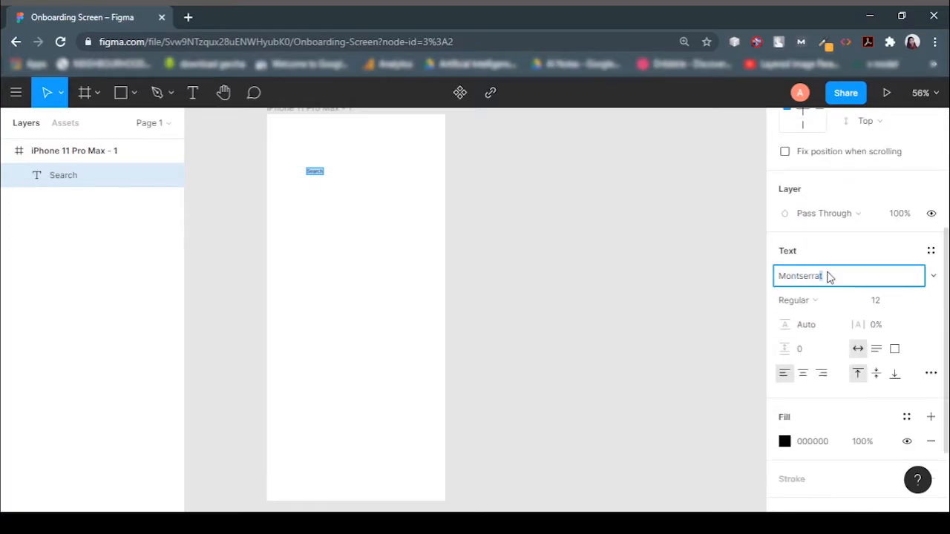
{"action": "key", "text": "Return"}
{"action": "left_click", "coordinate": [890, 303]}
{"action": "left_click", "coordinate": [915, 305]}
{"action": "left_click", "coordinate": [905, 333]}
{"action": "left_click", "coordinate": [907, 301]}
{"action": "left_click", "coordinate": [901, 354]}
{"action": "scroll", "coordinate": [593, 352], "scroll_direction": "up", "scroll_amount": 5}
{"action": "scroll", "coordinate": [595, 352], "scroll_direction": "down", "scroll_amount": 5}
{"action": "scroll", "coordinate": [859, 247], "scroll_direction": "up", "scroll_amount": 4}
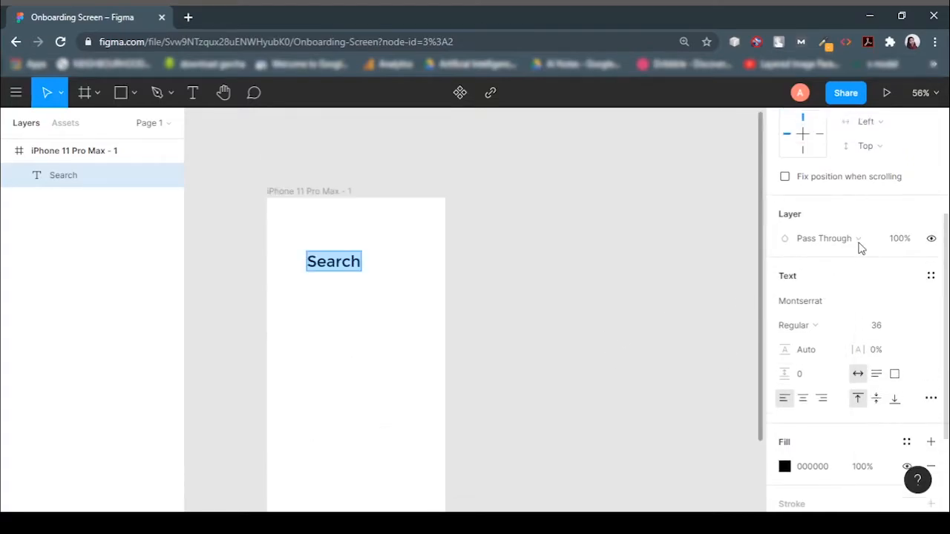
Center the Search text horizontally within the frame.
{"action": "left_click", "coordinate": [374, 319]}
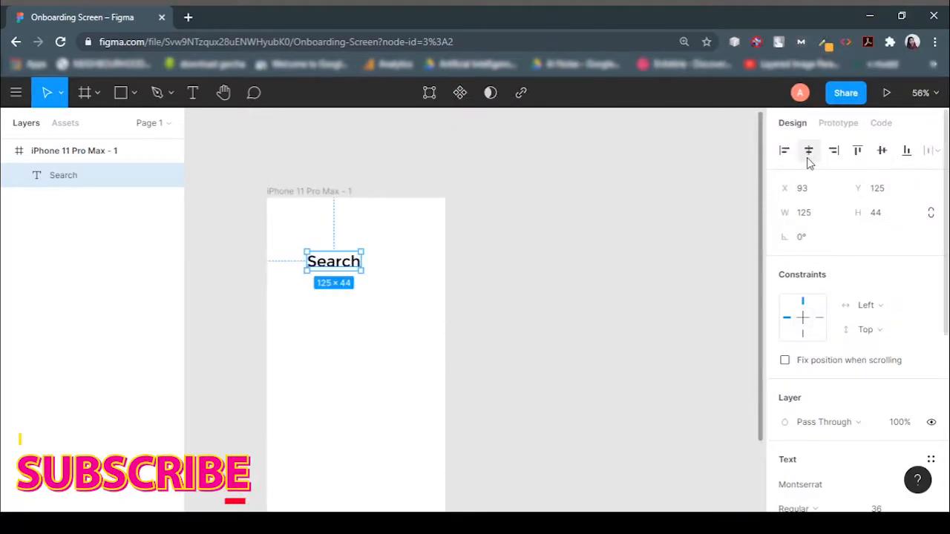
{"action": "left_click", "coordinate": [809, 151]}
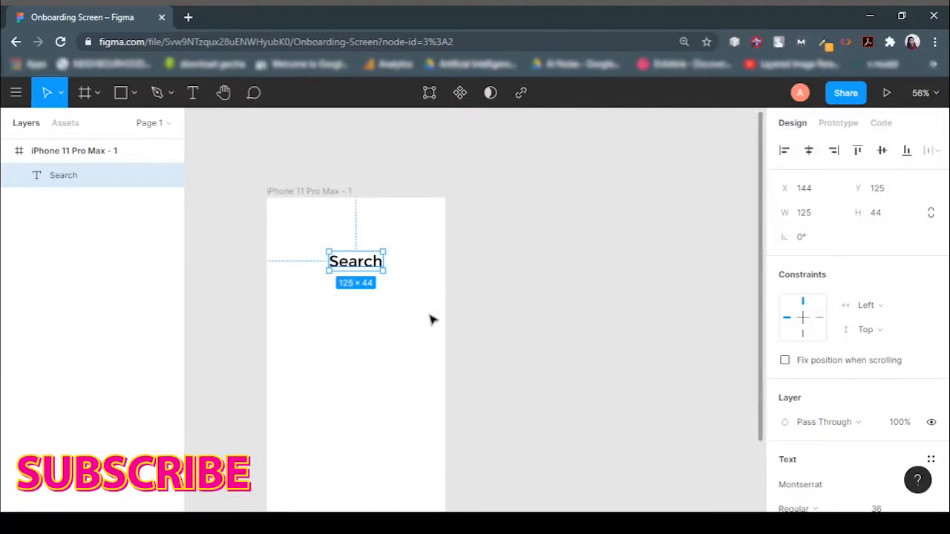
{"action": "left_click", "coordinate": [430, 317]}
Change the Search text's fill colour to 1FACA4.
{"action": "left_click", "coordinate": [356, 261]}
{"action": "scroll", "coordinate": [924, 396], "scroll_direction": "down", "scroll_amount": 5}
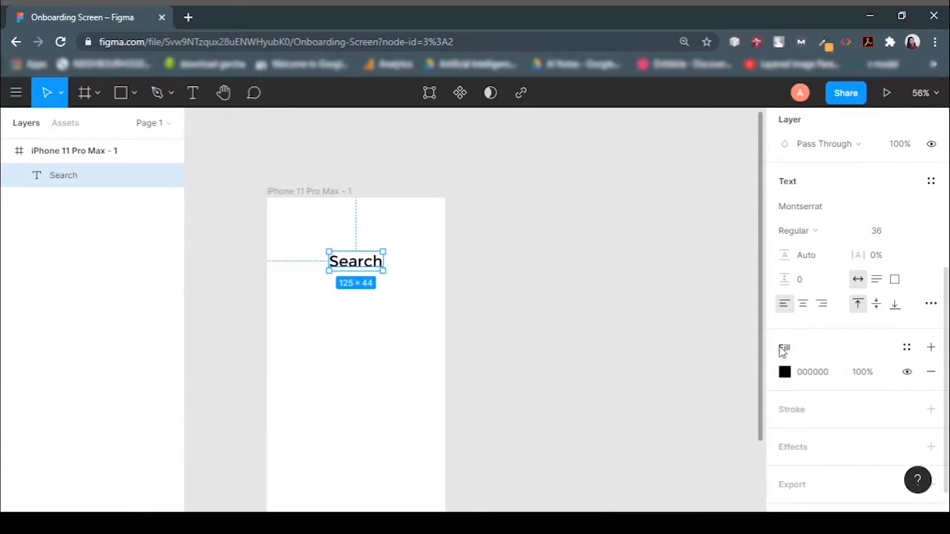
{"action": "left_click", "coordinate": [785, 372]}
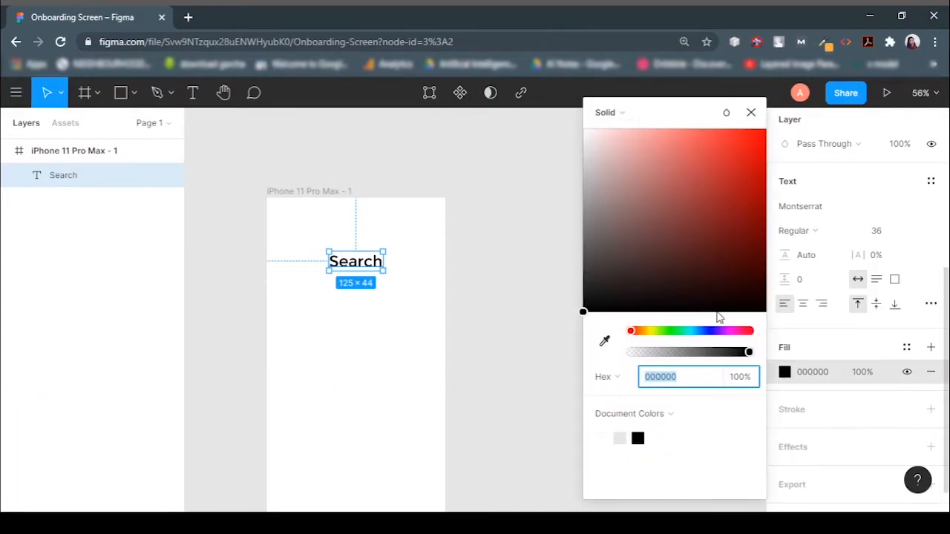
{"action": "left_click", "coordinate": [688, 331]}
{"action": "left_click", "coordinate": [698, 226]}
{"action": "left_click_drag", "start_coordinate": [699, 230], "coordinate": [735, 192]}
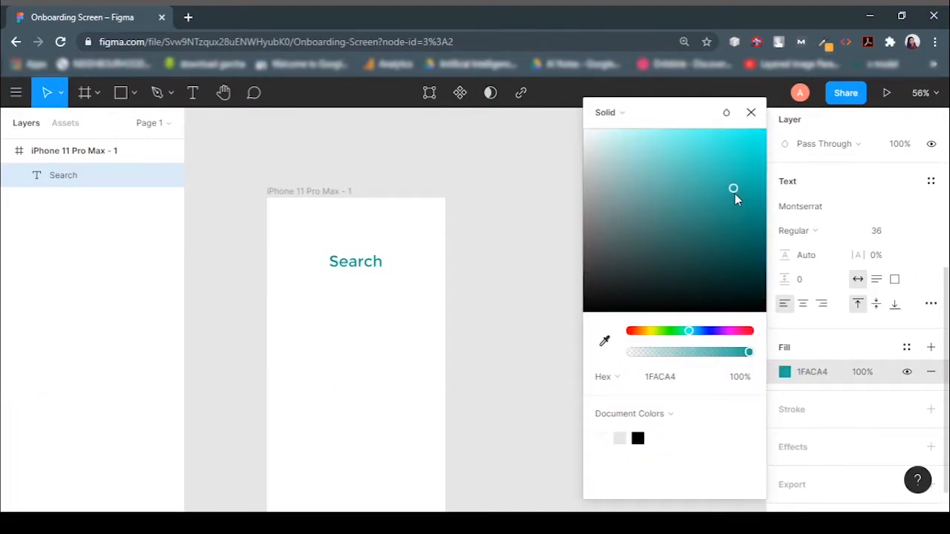
{"action": "left_click", "coordinate": [751, 112]}
Add a linear gradient fill on the Search text and set its first stop to 249BAB.
{"action": "left_click", "coordinate": [930, 347]}
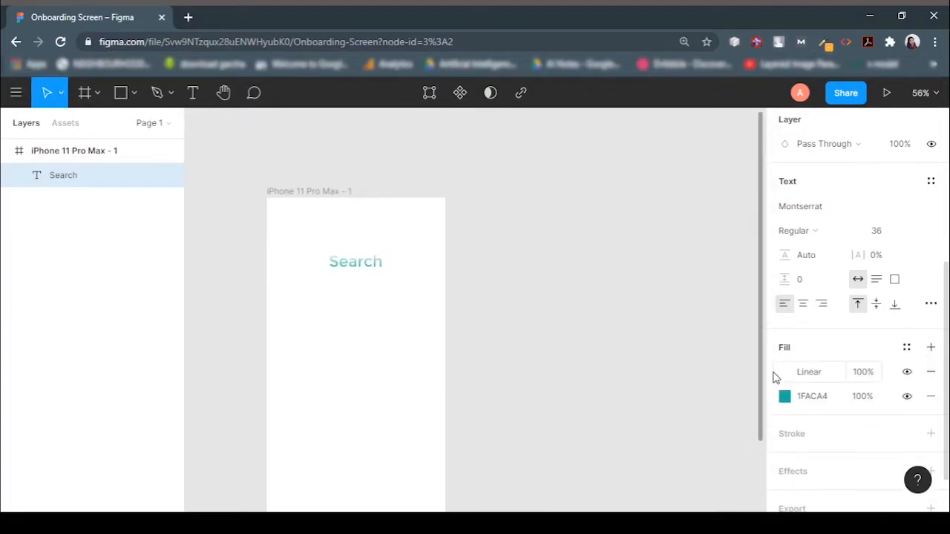
{"action": "left_click", "coordinate": [784, 372]}
{"action": "left_click", "coordinate": [692, 366]}
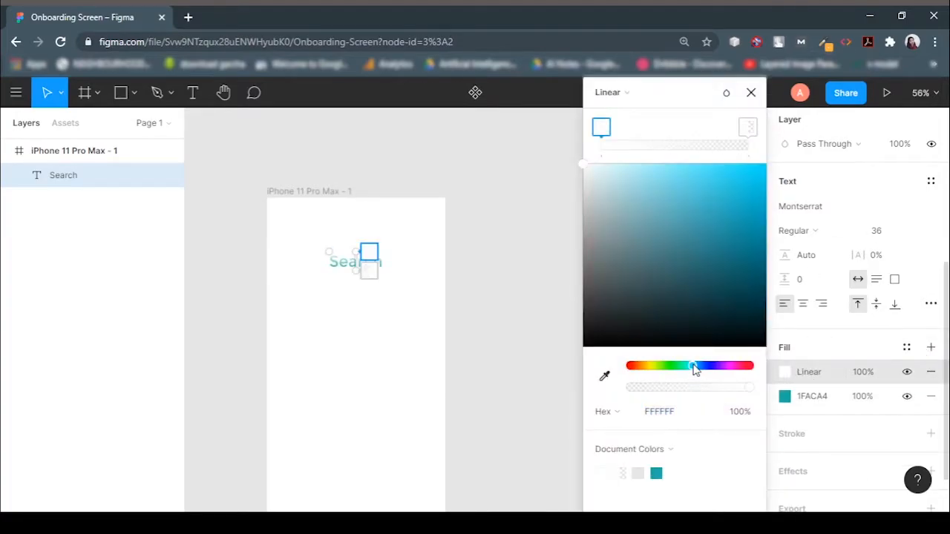
{"action": "mouse_move", "coordinate": [364, 252]}
{"action": "left_mouse_down"}
{"action": "mouse_move", "coordinate": [328, 258]}
{"action": "mouse_move", "coordinate": [396, 259]}
{"action": "mouse_move", "coordinate": [380, 261]}
{"action": "left_mouse_up"}
{"action": "left_click", "coordinate": [728, 232]}
{"action": "left_click_drag", "start_coordinate": [728, 232], "coordinate": [727, 224]}
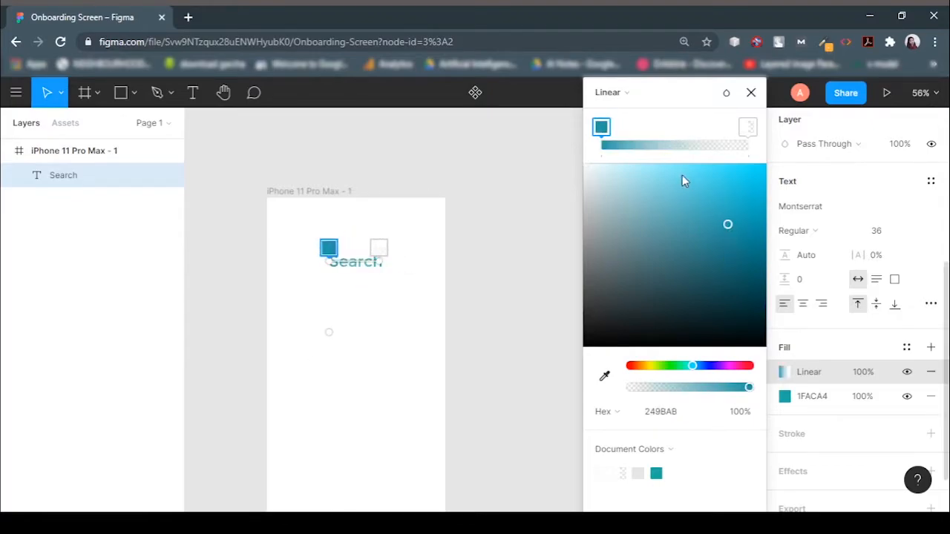
Set the gradient's second stop to 1E4DA7 at 50% opacity.
{"action": "left_click", "coordinate": [747, 131]}
{"action": "left_click", "coordinate": [703, 366]}
{"action": "left_click", "coordinate": [733, 226]}
{"action": "left_click", "coordinate": [744, 412]}
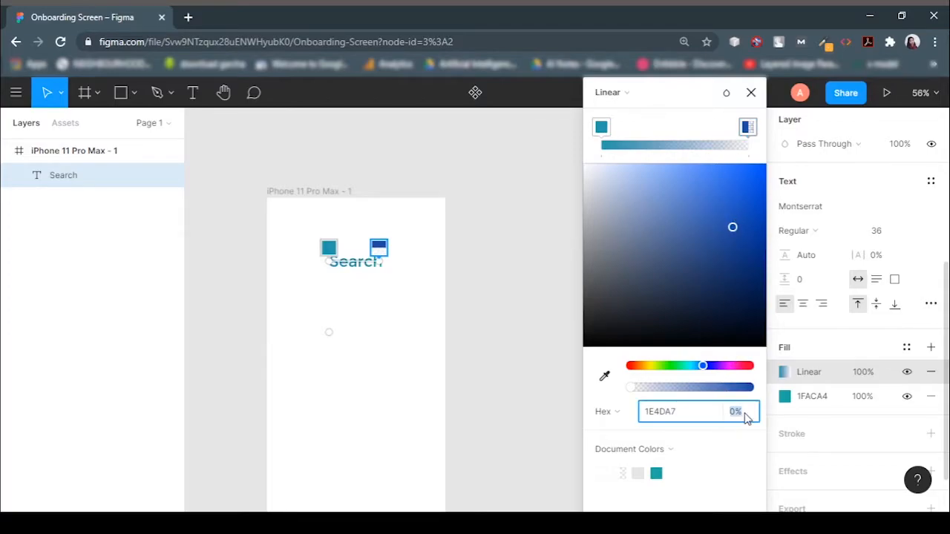
{"action": "type", "text": "50"}
{"action": "key", "text": "Return"}
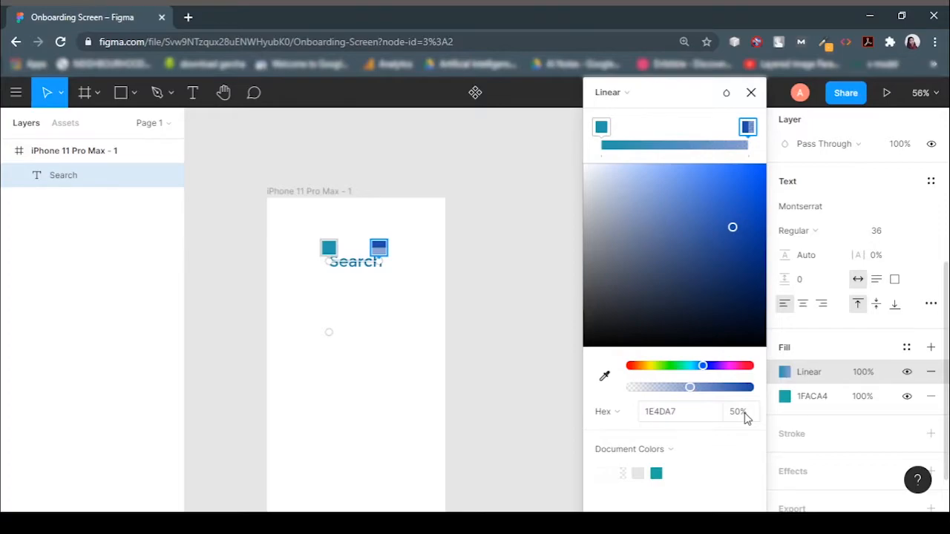
{"action": "left_click", "coordinate": [750, 92]}
{"action": "left_click", "coordinate": [500, 325]}
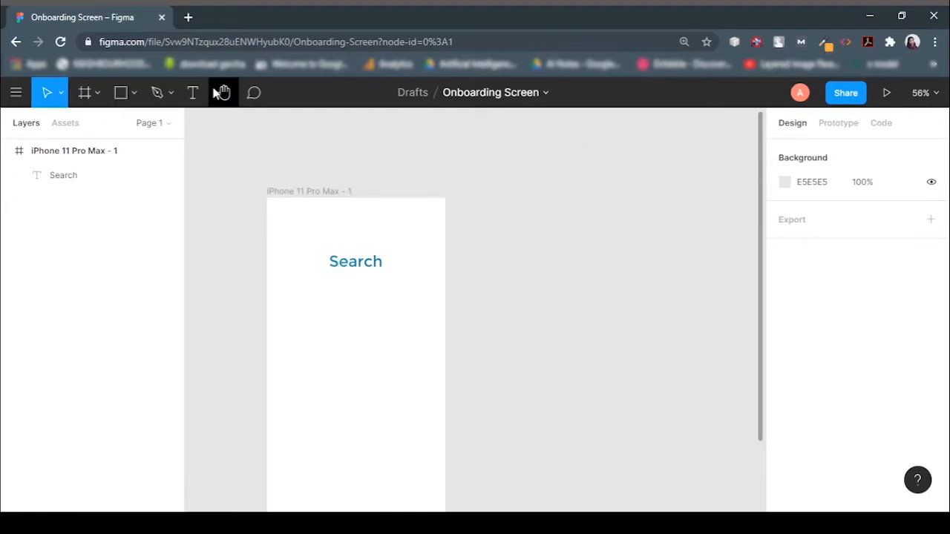
Add a subtitle text below the title reading "Search places you want to add to your travel plan".
{"action": "left_click", "coordinate": [192, 92]}
{"action": "left_click", "coordinate": [291, 304]}
{"action": "type", "text": "Sea"}
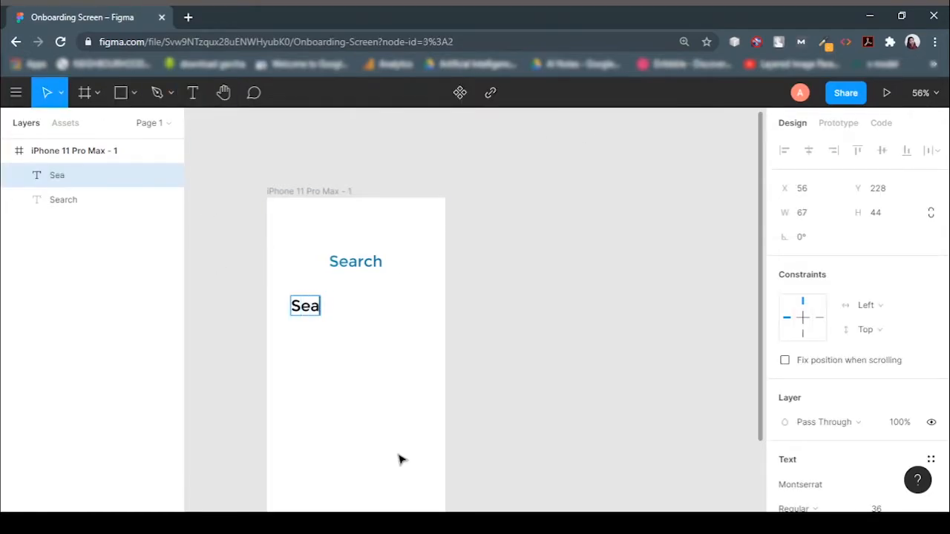
{"action": "type", "text": "rch places"}
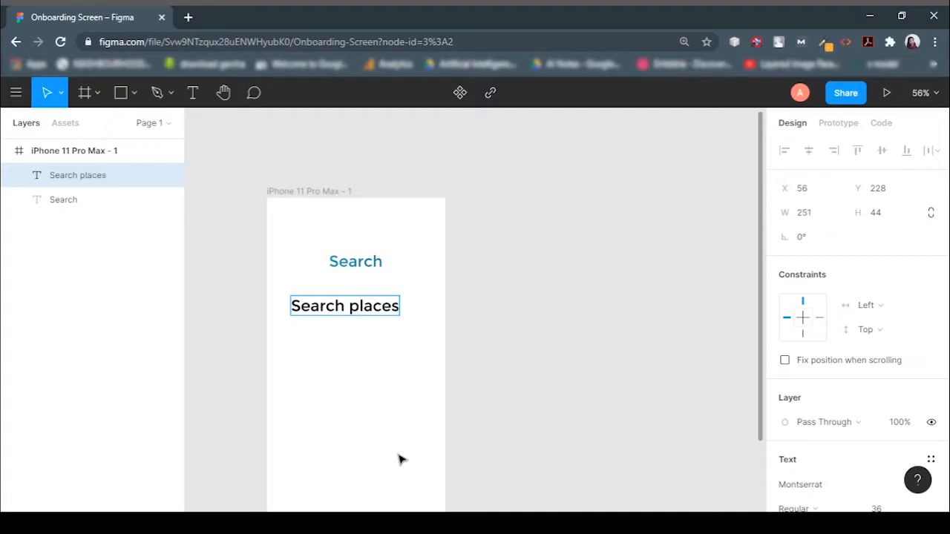
{"action": "type", "text": "  you want to"}
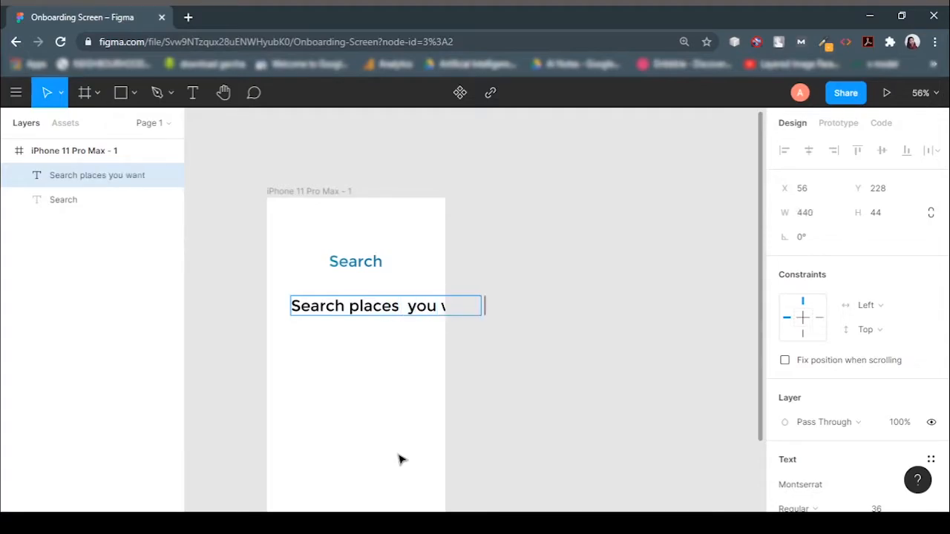
{"action": "type", "text": " add"}
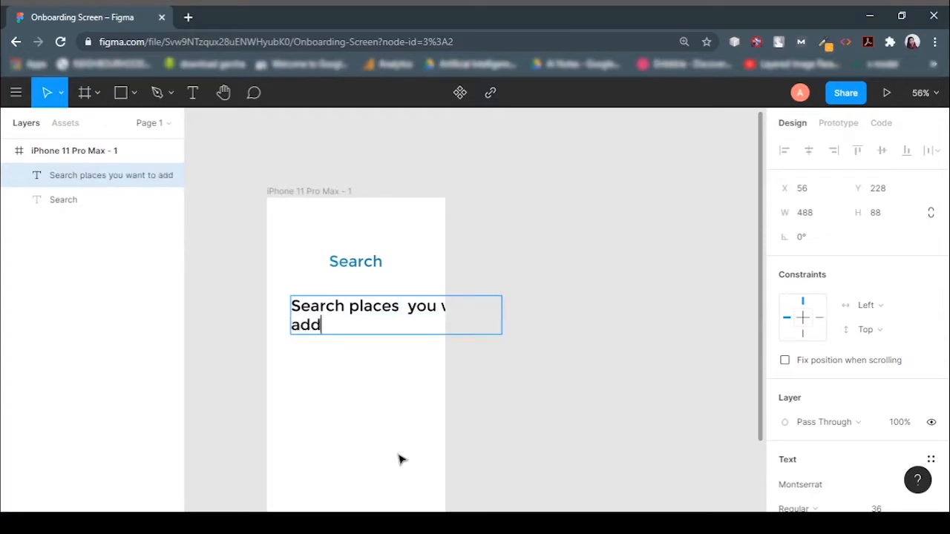
{"action": "type", "text": " to your travel p"}
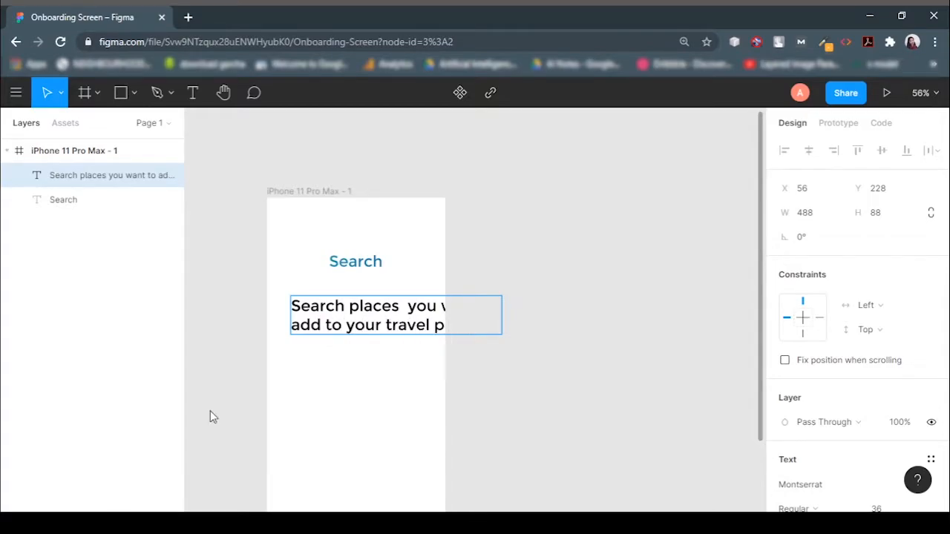
{"action": "key", "text": "Escape"}
Set the subtitle text's font size to 18.
{"action": "double_click", "coordinate": [386, 325]}
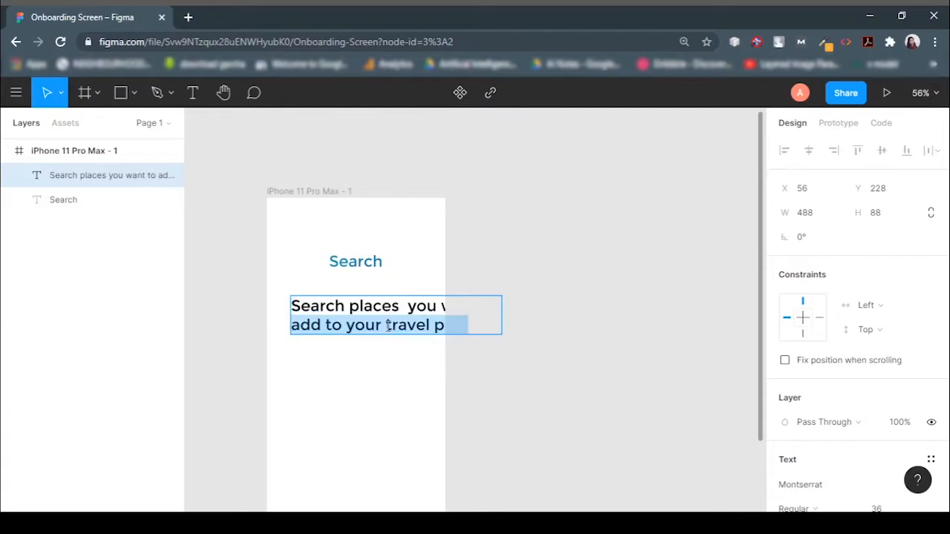
{"action": "key", "text": "ctrl+a"}
{"action": "scroll", "coordinate": [853, 334], "scroll_direction": "down", "scroll_amount": 3}
{"action": "left_click", "coordinate": [883, 355]}
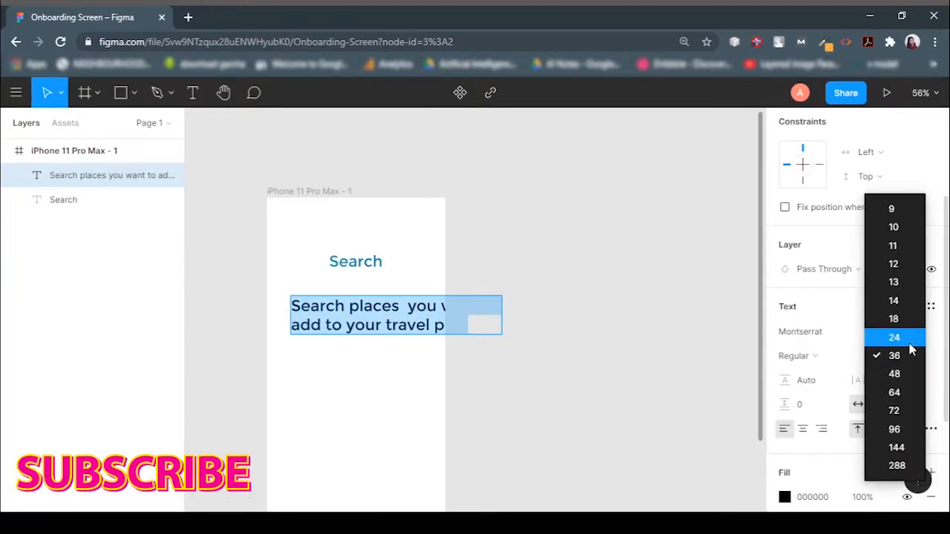
{"action": "left_click", "coordinate": [891, 318]}
Center-align the subtitle's text.
{"action": "double_click", "coordinate": [340, 311]}
{"action": "double_click", "coordinate": [341, 311]}
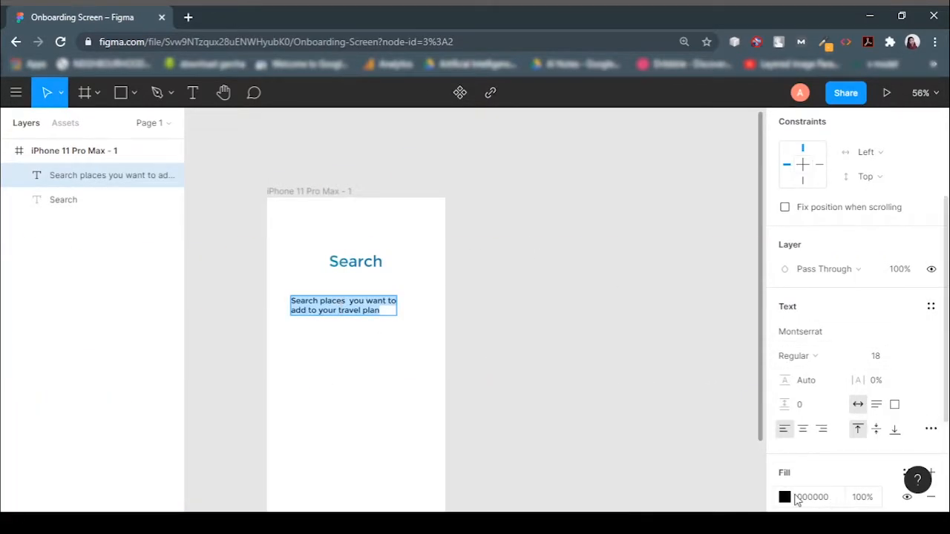
{"action": "left_click", "coordinate": [809, 431]}
Change the subtitle's fill colour to grey 5F5F5F.
{"action": "scroll", "coordinate": [809, 434], "scroll_direction": "down", "scroll_amount": 2}
{"action": "left_click", "coordinate": [784, 427]}
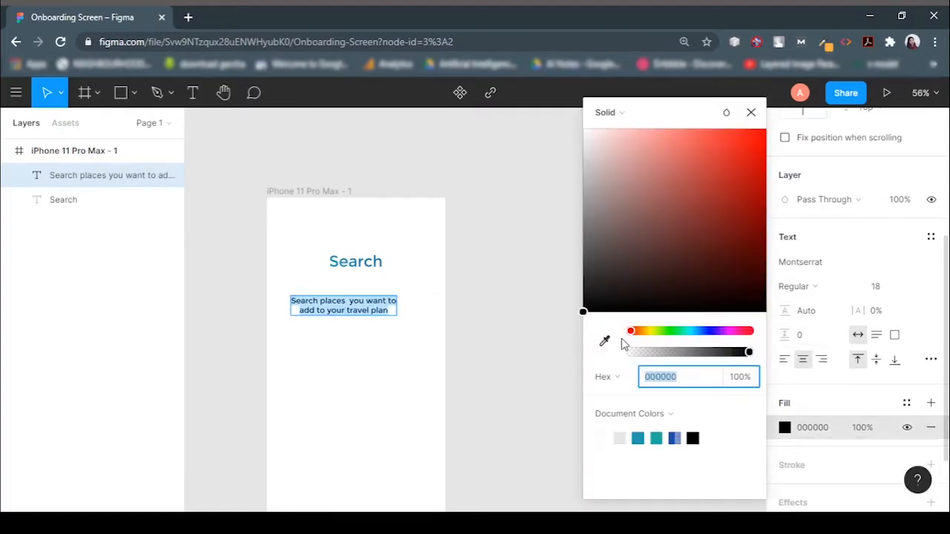
{"action": "left_click", "coordinate": [585, 259]}
{"action": "mouse_move", "coordinate": [586, 260]}
{"action": "left_mouse_down"}
{"action": "mouse_move", "coordinate": [572, 240]}
{"action": "mouse_move", "coordinate": [564, 259]}
{"action": "mouse_move", "coordinate": [576, 243]}
{"action": "left_mouse_up"}
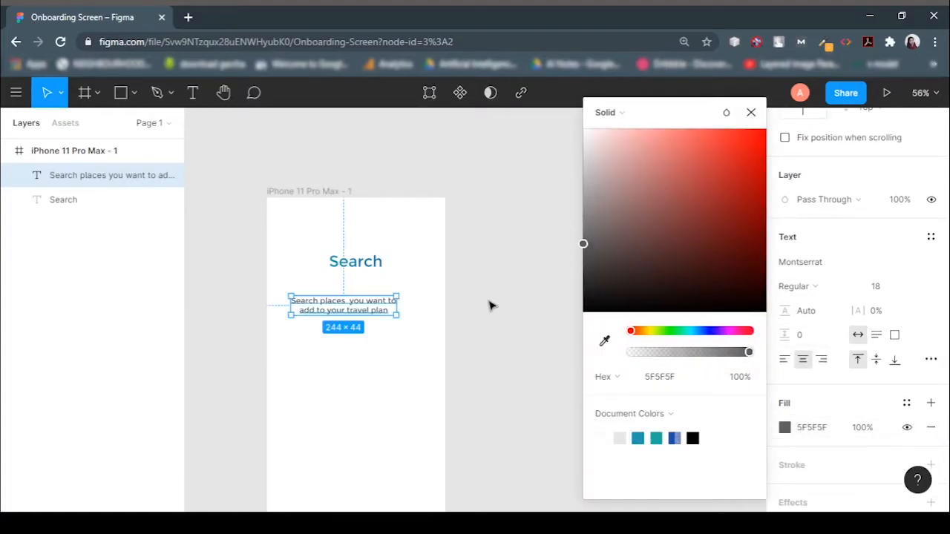
{"action": "left_click", "coordinate": [765, 109]}
Center the subtitle horizontally within the frame.
{"action": "scroll", "coordinate": [775, 149], "scroll_direction": "up", "scroll_amount": 5}
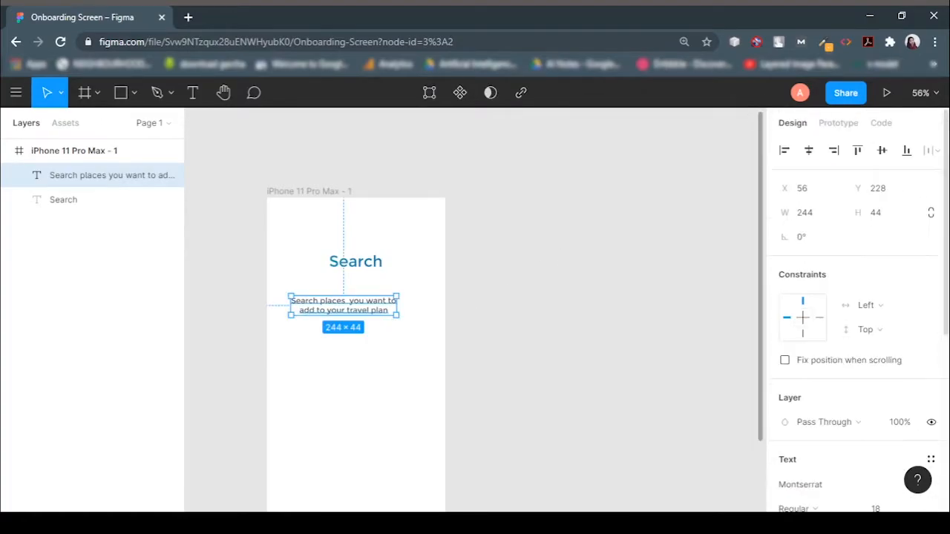
{"action": "left_click", "coordinate": [809, 151]}
{"action": "left_click", "coordinate": [572, 367]}
Draw a rectangle about 314 × 75 near the bottom of the frame.
{"action": "scroll", "coordinate": [579, 349], "scroll_direction": "down", "scroll_amount": 4}
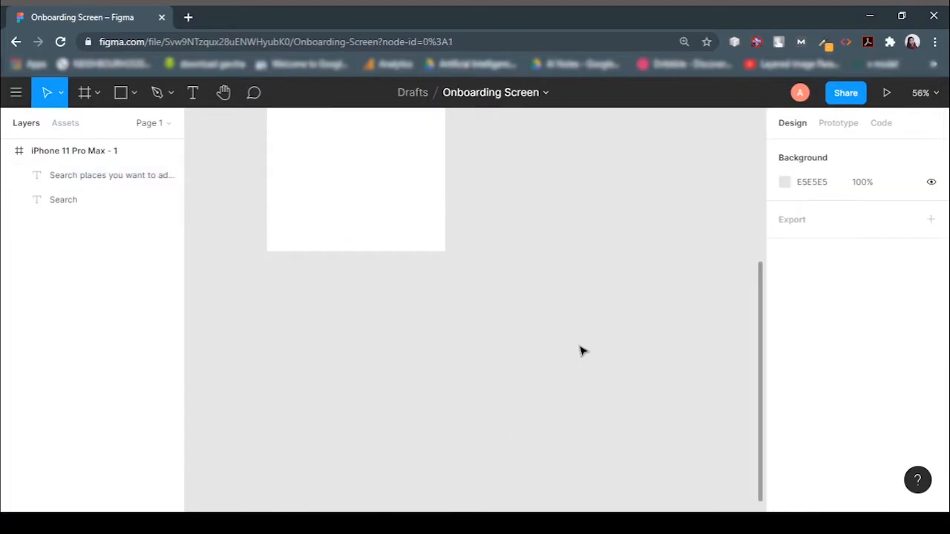
{"action": "key", "text": "r"}
{"action": "left_click_drag", "start_coordinate": [291, 350], "coordinate": [428, 384]}
Remove the rectangle's fill and give it a 1FACA4 stroke.
{"action": "scroll", "coordinate": [895, 461], "scroll_direction": "down", "scroll_amount": 2}
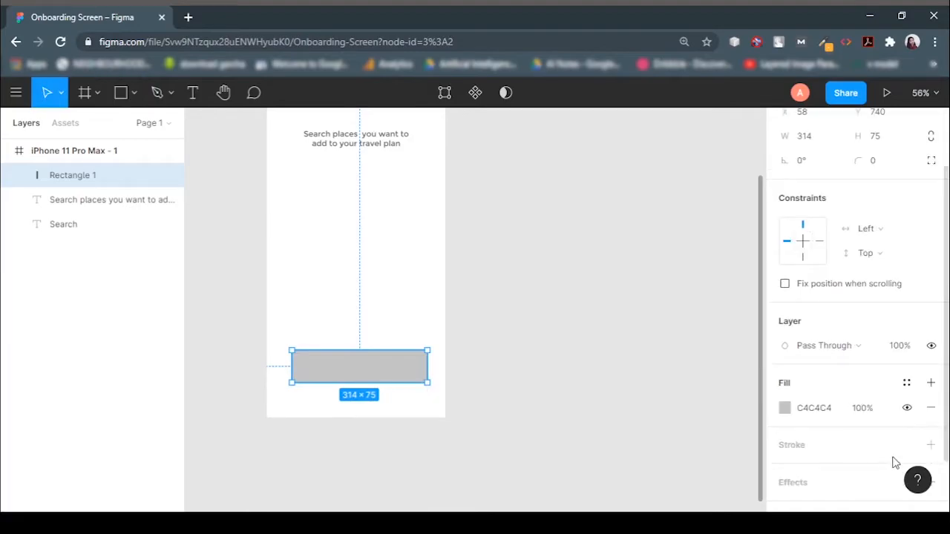
{"action": "left_click", "coordinate": [930, 408]}
{"action": "left_click", "coordinate": [807, 421]}
{"action": "left_click", "coordinate": [784, 445]}
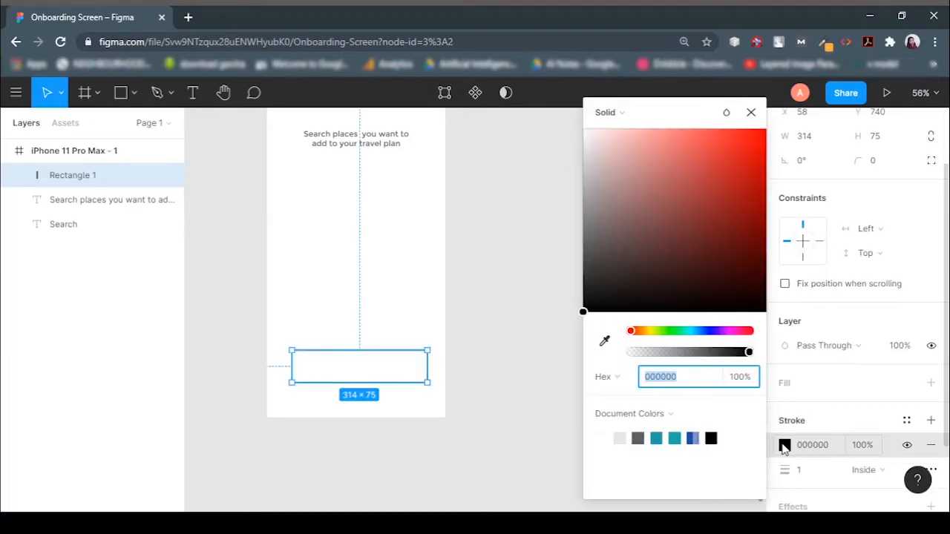
{"action": "left_click", "coordinate": [675, 438]}
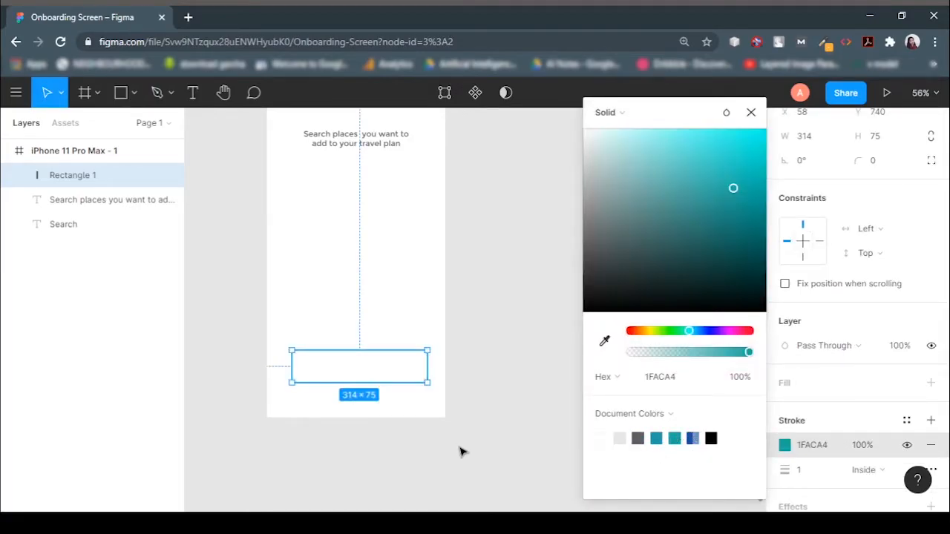
{"action": "left_click", "coordinate": [468, 259]}
Duplicate the Search title, move the copy into the rectangle, and change its text to "Next".
{"action": "scroll", "coordinate": [633, 287], "scroll_direction": "up", "scroll_amount": 3}
{"action": "left_click", "coordinate": [355, 348]}
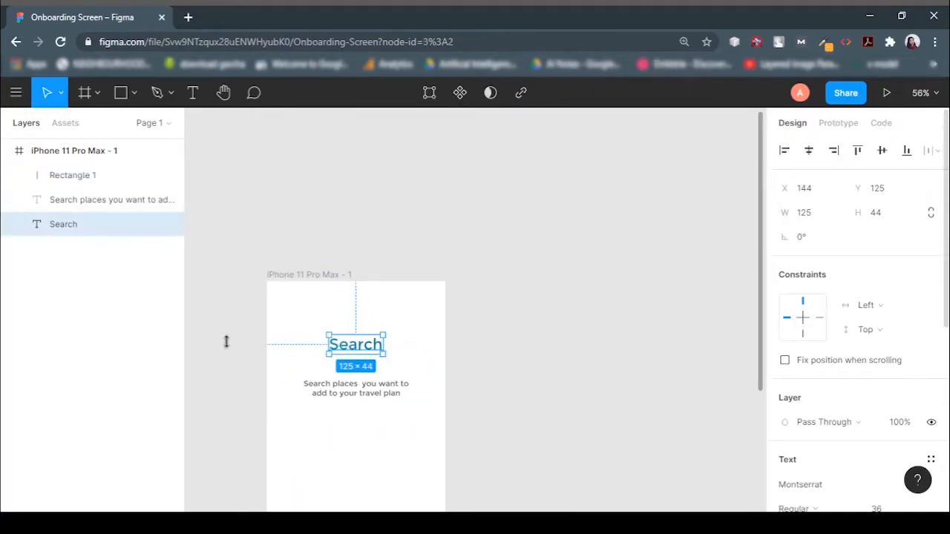
{"action": "key", "text": "ctrl+c"}
{"action": "key", "text": "ctrl+v"}
{"action": "left_click_drag", "start_coordinate": [356, 354], "coordinate": [364, 388]}
{"action": "double_click", "coordinate": [363, 391]}
{"action": "type", "text": "Ne"}
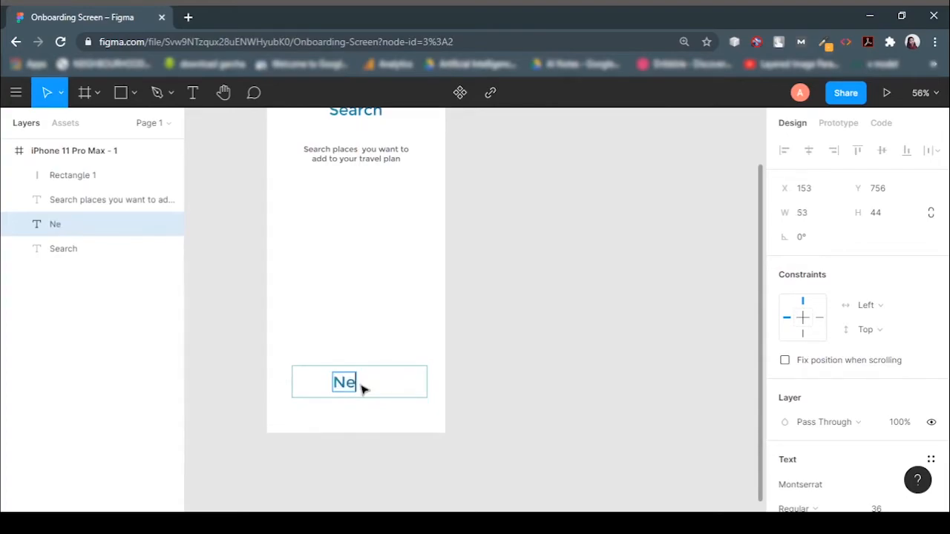
{"action": "type", "text": "xt"}
{"action": "key", "text": "Escape"}
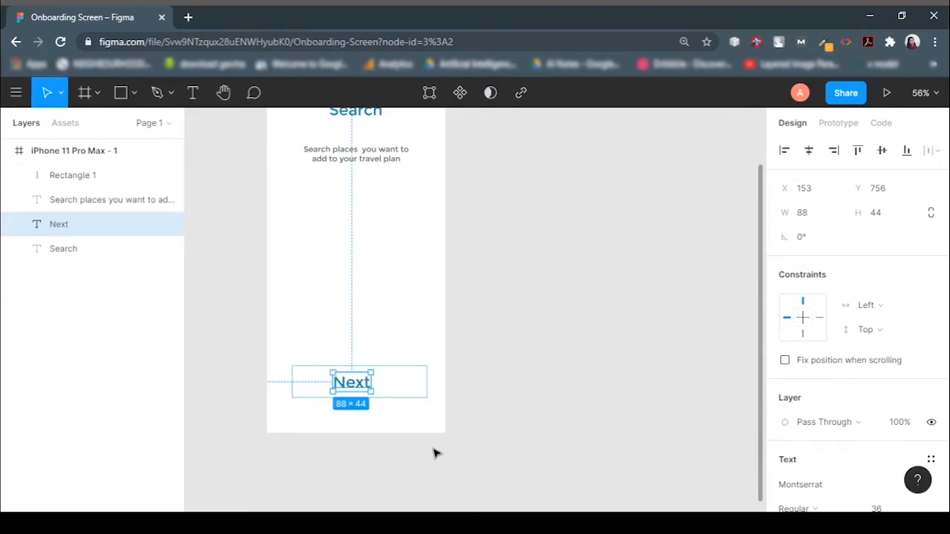
Center the Next text horizontally within the button rectangle.
{"action": "left_click", "coordinate": [354, 397]}
{"action": "left_click", "coordinate": [353, 394], "text": "shift"}
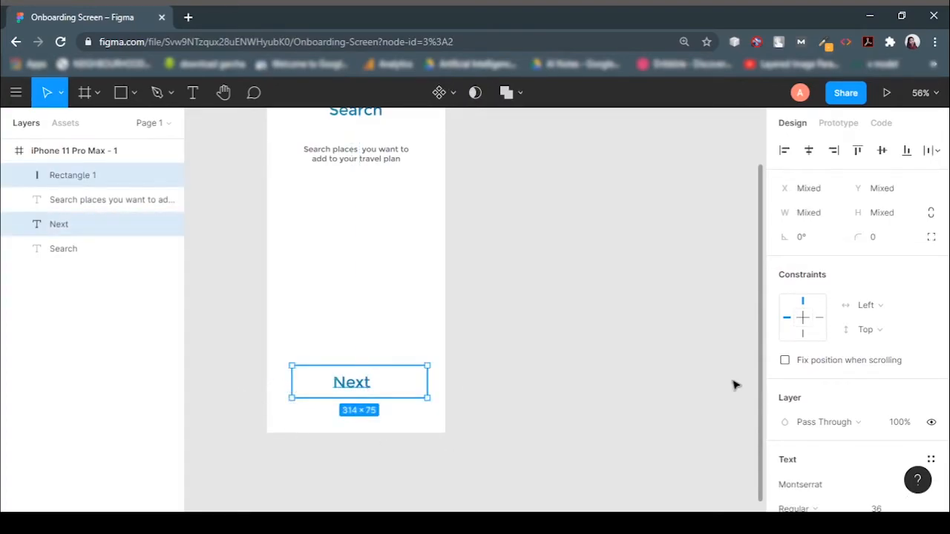
{"action": "left_click", "coordinate": [808, 151]}
{"action": "left_click", "coordinate": [509, 302]}
{"action": "left_click", "coordinate": [104, 223]}
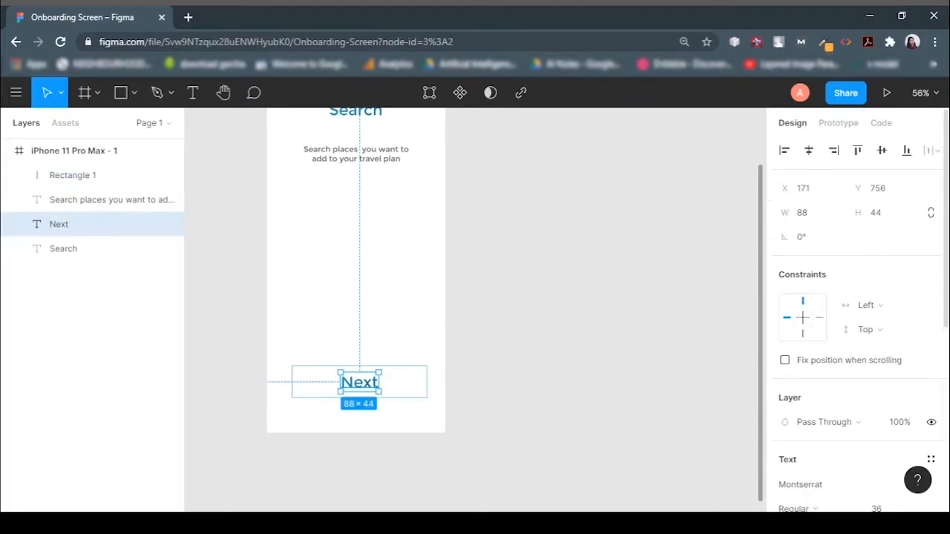
Set the Next text size to 24 and center it horizontally and vertically in the rectangle.
{"action": "scroll", "coordinate": [891, 356], "scroll_direction": "down", "scroll_amount": 3}
{"action": "left_click", "coordinate": [915, 300]}
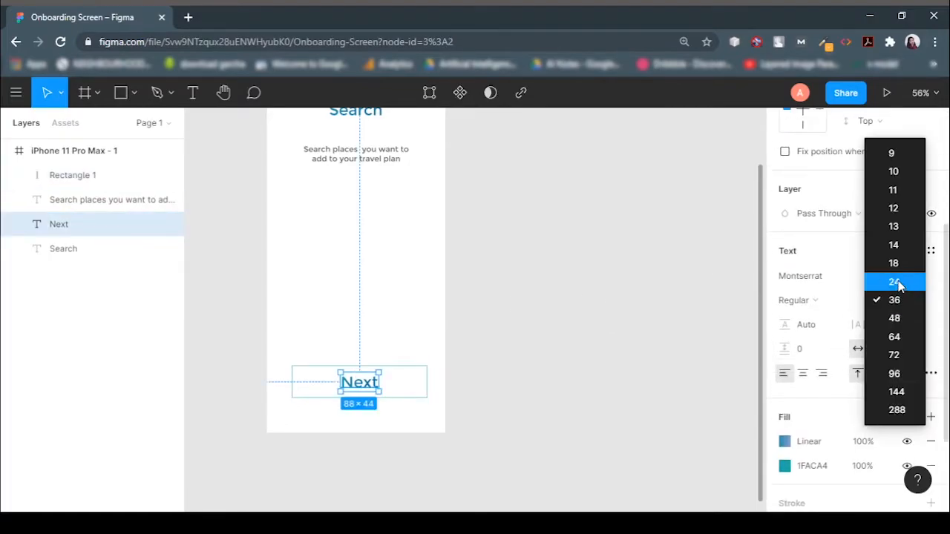
{"action": "left_click", "coordinate": [896, 280]}
{"action": "left_click", "coordinate": [409, 397]}
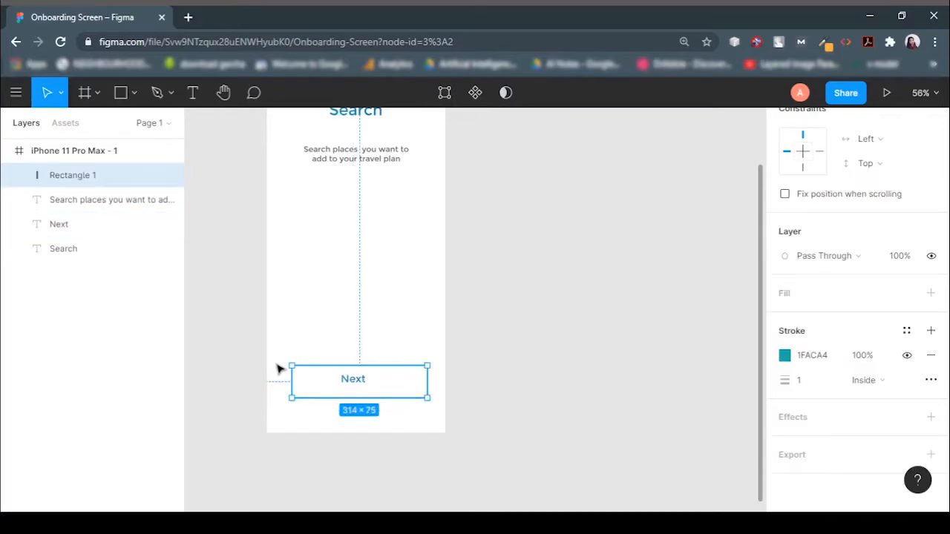
{"action": "left_click", "coordinate": [356, 383], "text": "shift"}
{"action": "left_click", "coordinate": [809, 151]}
{"action": "left_click", "coordinate": [881, 150]}
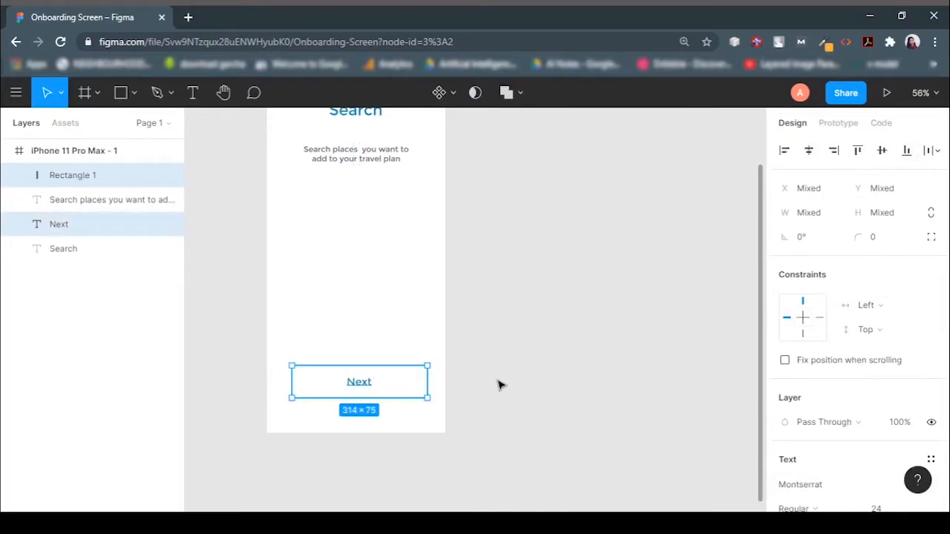
Group the rectangle and Next text and rename the group next_btn.
{"action": "key", "text": "ctrl+g"}
{"action": "double_click", "coordinate": [95, 178]}
{"action": "type", "text": "next nt"}
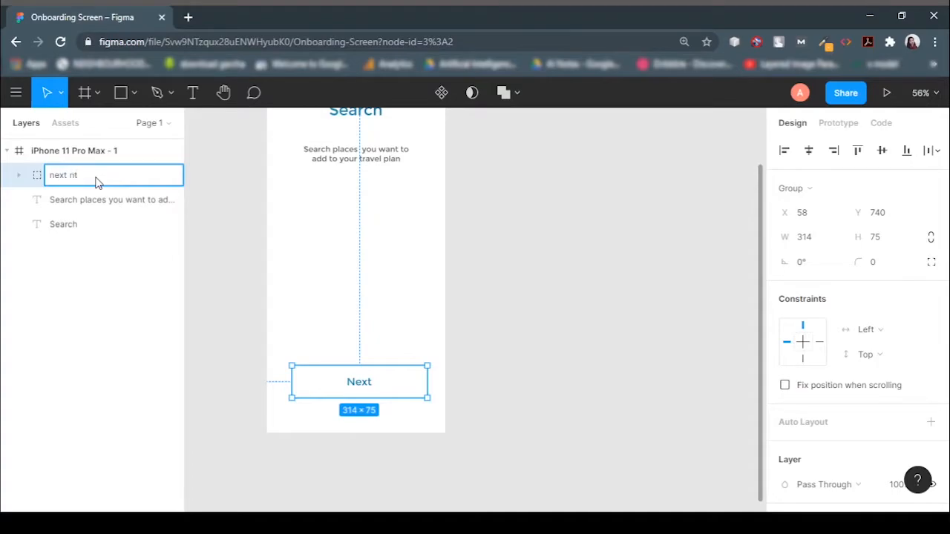
{"action": "key", "text": "Return"}
{"action": "double_click", "coordinate": [96, 182]}
{"action": "key", "text": "BackSpace"}
{"action": "type", "text": "next_btn"}
{"action": "key", "text": "Return"}
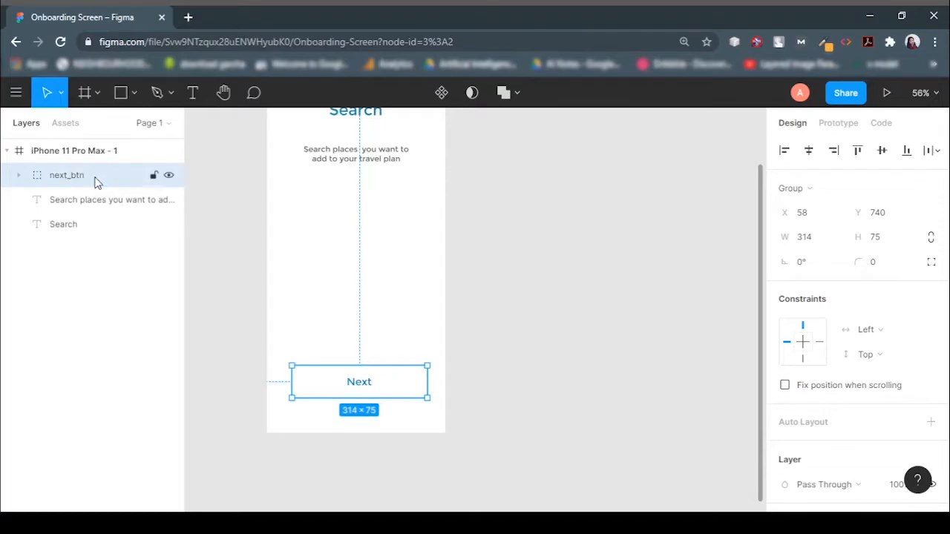
Draw a small 18 × 18 circle just above the Next button.
{"action": "left_click", "coordinate": [519, 348]}
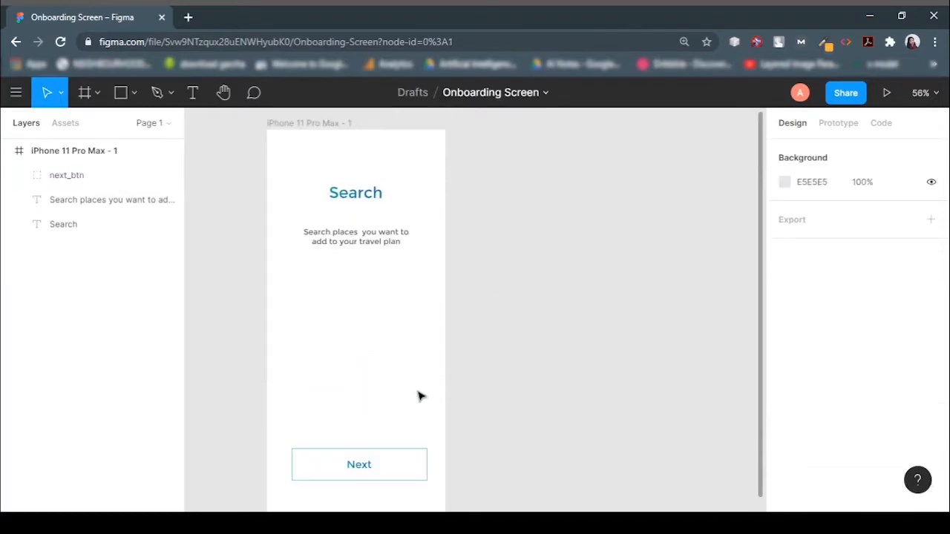
{"action": "left_click", "coordinate": [134, 93]}
{"action": "left_click", "coordinate": [102, 183]}
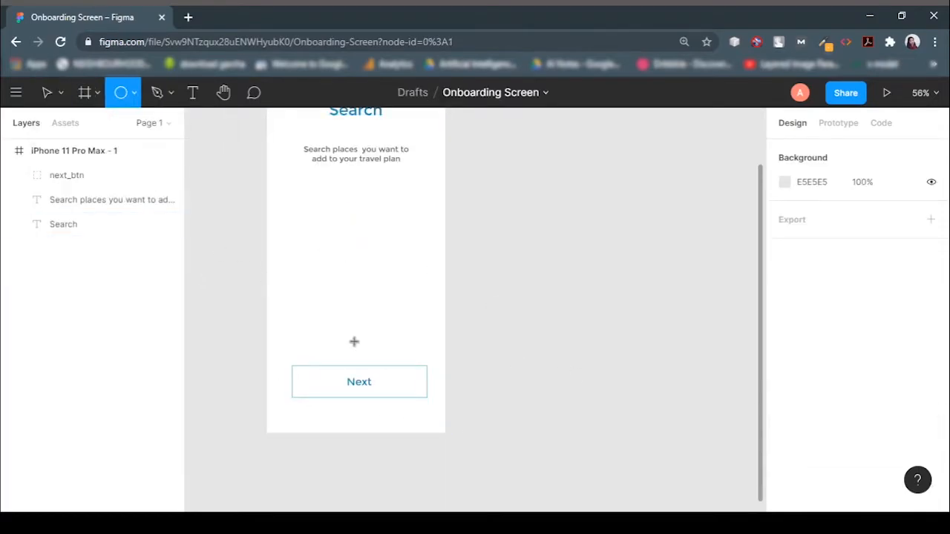
{"action": "left_click_drag", "start_coordinate": [310, 337], "coordinate": [315, 348]}
Copy the circle and paste two duplicates, placing them in a row beside it.
{"action": "left_click", "coordinate": [602, 356]}
{"action": "left_click", "coordinate": [315, 339]}
{"action": "key", "text": "ctrl+c"}
{"action": "key", "text": "ctrl+v"}
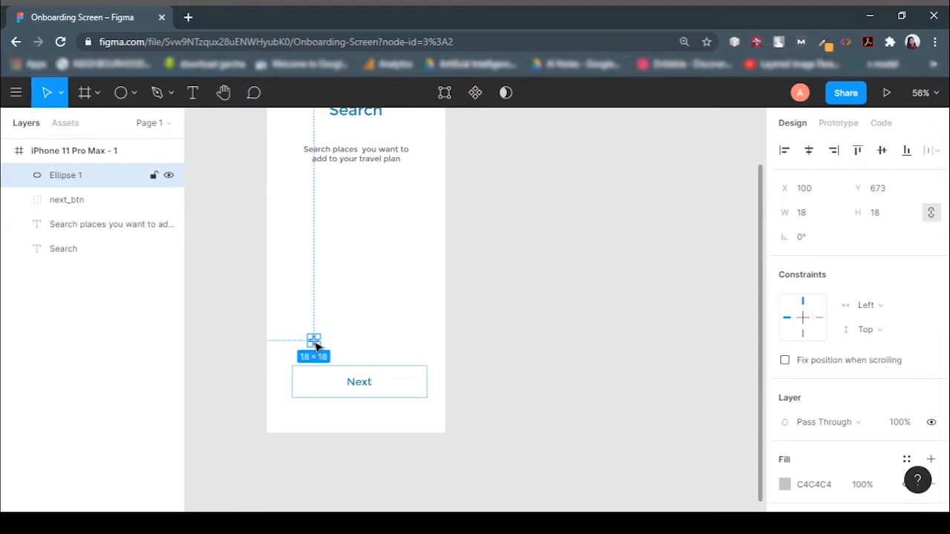
{"action": "left_click_drag", "start_coordinate": [315, 343], "coordinate": [351, 346]}
{"action": "key", "text": "ctrl+v"}
Fill the first circle with the 1FACA4 document colour.
{"action": "scroll", "coordinate": [853, 334], "scroll_direction": "down", "scroll_amount": 2}
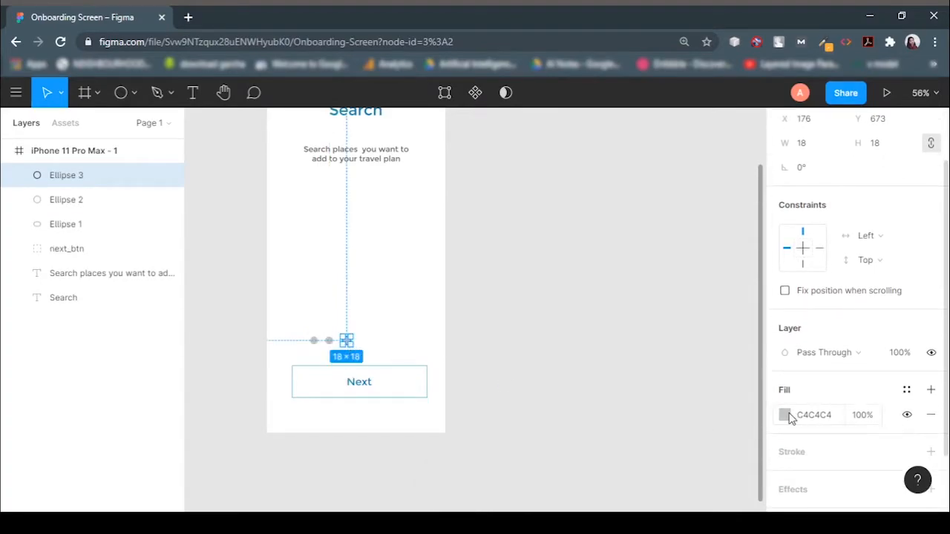
{"action": "left_click", "coordinate": [785, 414]}
{"action": "left_click", "coordinate": [66, 223]}
{"action": "left_click", "coordinate": [785, 415]}
{"action": "left_click", "coordinate": [619, 439]}
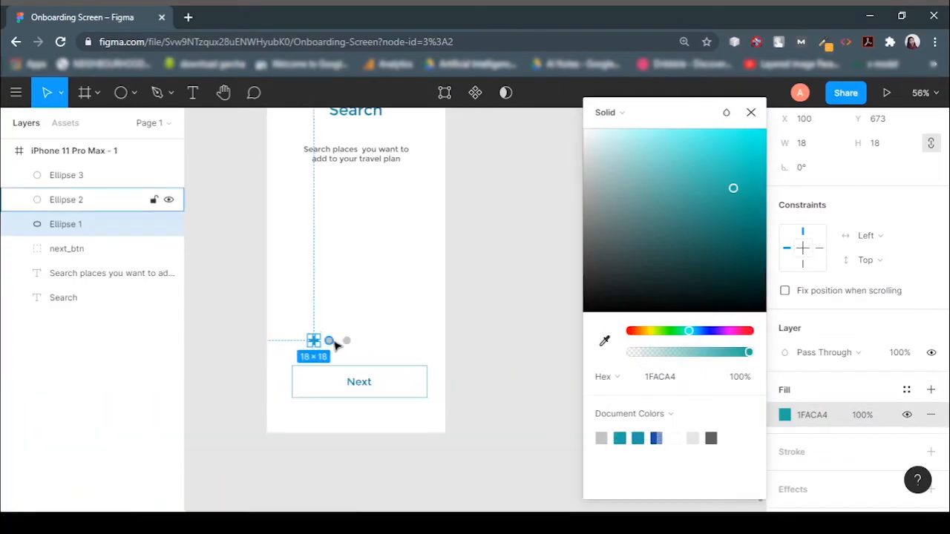
Fill the second circle with light cyan A7FCF7.
{"action": "left_click", "coordinate": [334, 343]}
{"action": "left_click", "coordinate": [785, 415]}
{"action": "left_click", "coordinate": [602, 439]}
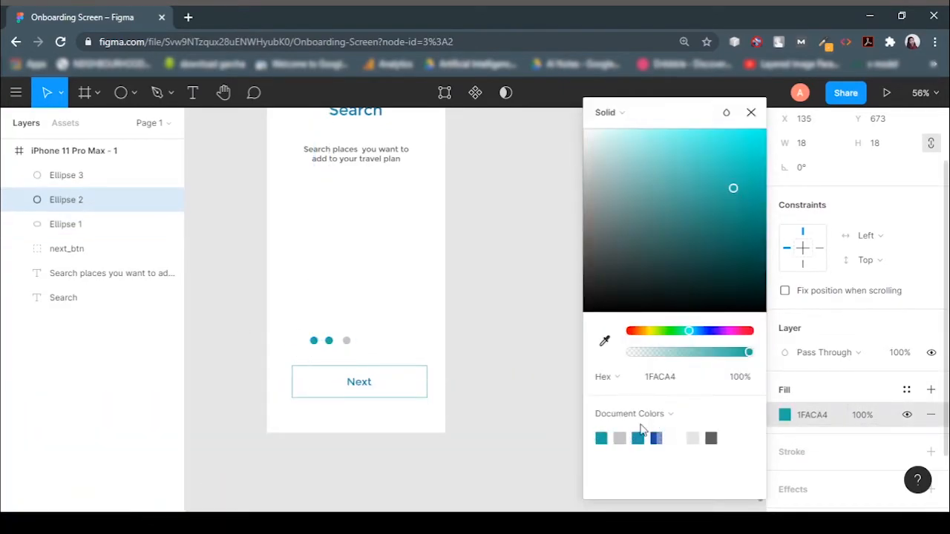
{"action": "left_click_drag", "start_coordinate": [745, 190], "coordinate": [645, 131]}
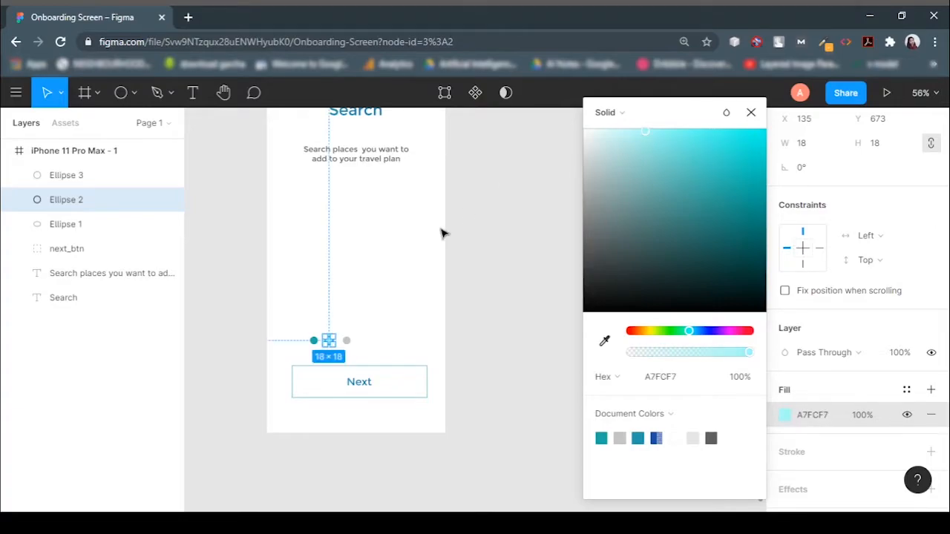
Fill the third circle with the same light cyan document colour.
{"action": "left_click", "coordinate": [393, 347]}
{"action": "left_click", "coordinate": [346, 340]}
{"action": "left_click", "coordinate": [784, 484]}
{"action": "left_click", "coordinate": [718, 437]}
{"action": "left_click", "coordinate": [467, 314]}
Select all three circles and space them evenly with Tidy Up.
{"action": "left_click", "coordinate": [313, 340]}
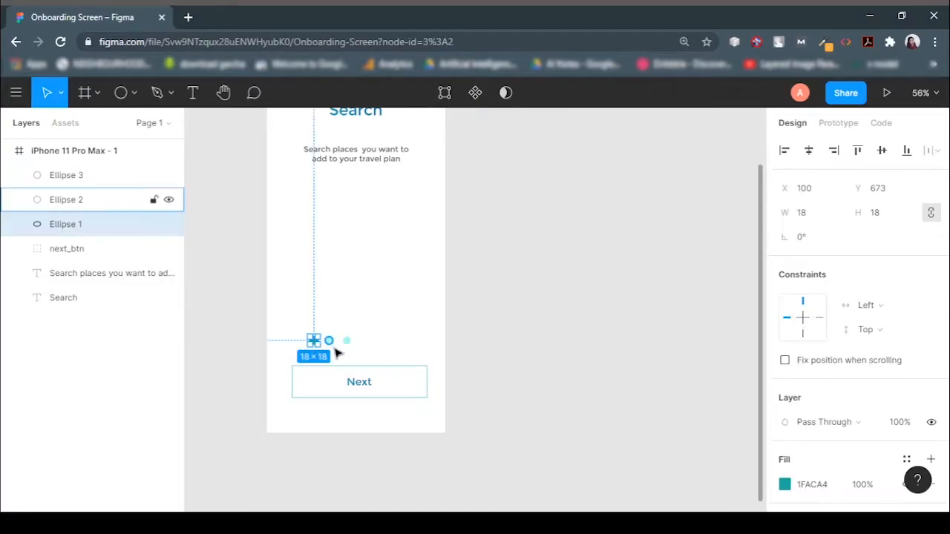
{"action": "left_click", "coordinate": [329, 340], "text": "shift"}
{"action": "left_click", "coordinate": [347, 340], "text": "shift"}
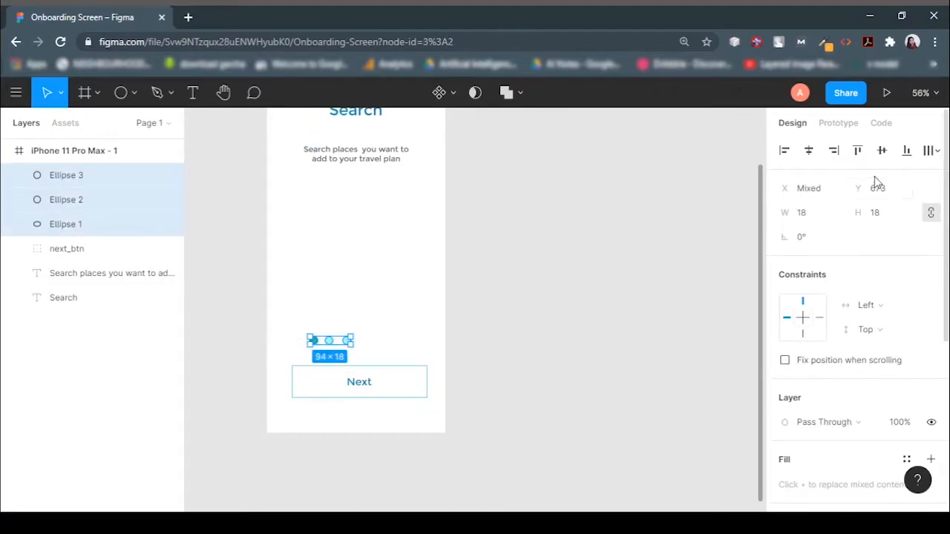
{"action": "left_click", "coordinate": [931, 150]}
{"action": "left_click", "coordinate": [853, 215]}
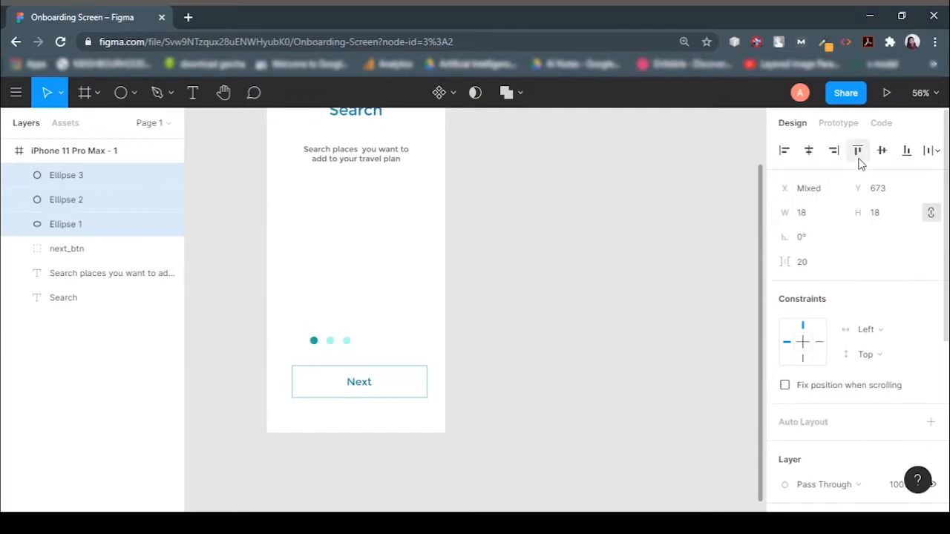
Group the three circles and center both the dot group and next_btn horizontally in the frame.
{"action": "key", "text": "ctrl+g"}
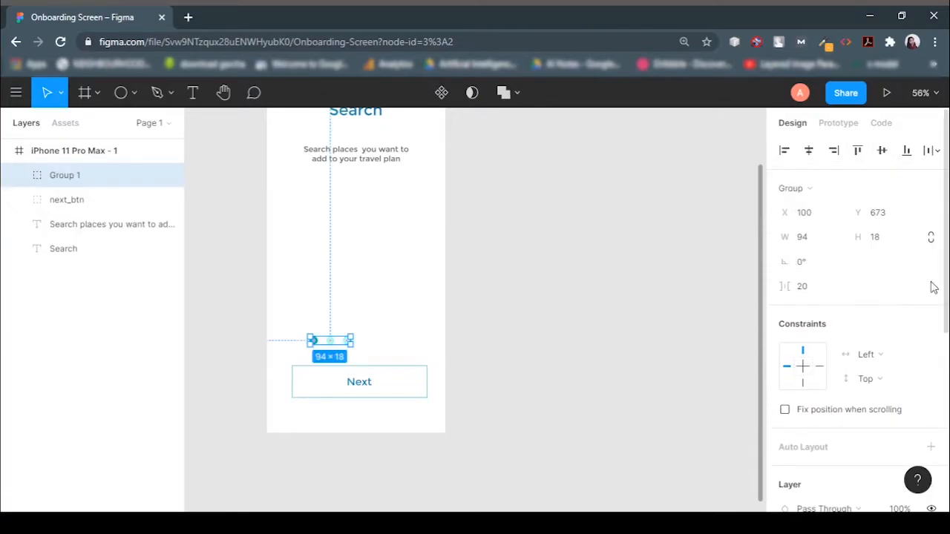
{"action": "left_click", "coordinate": [809, 154]}
{"action": "left_click", "coordinate": [356, 381]}
{"action": "left_click", "coordinate": [808, 152]}
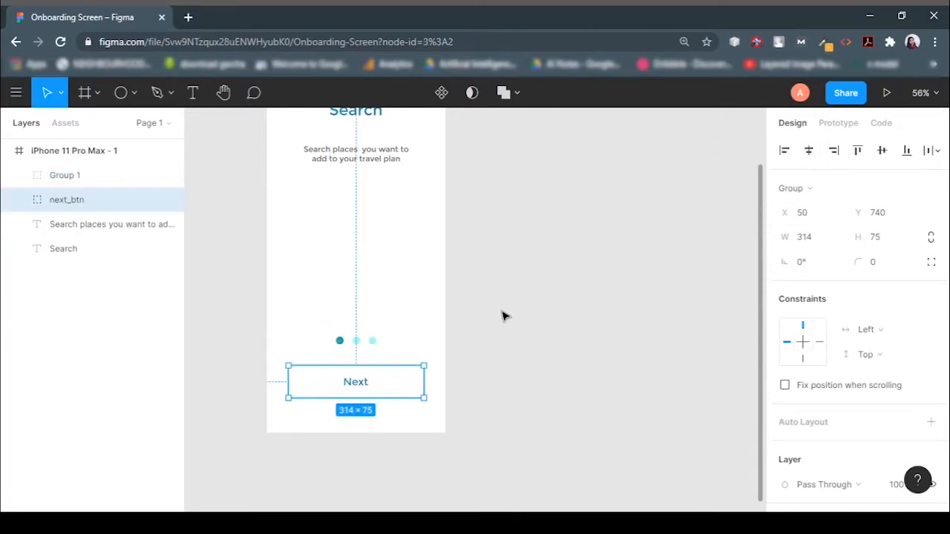
{"action": "left_click", "coordinate": [495, 312]}
Open undraw.com in a new browser tab and search its illustrations for "search".
{"action": "key", "text": "ctrl+t"}
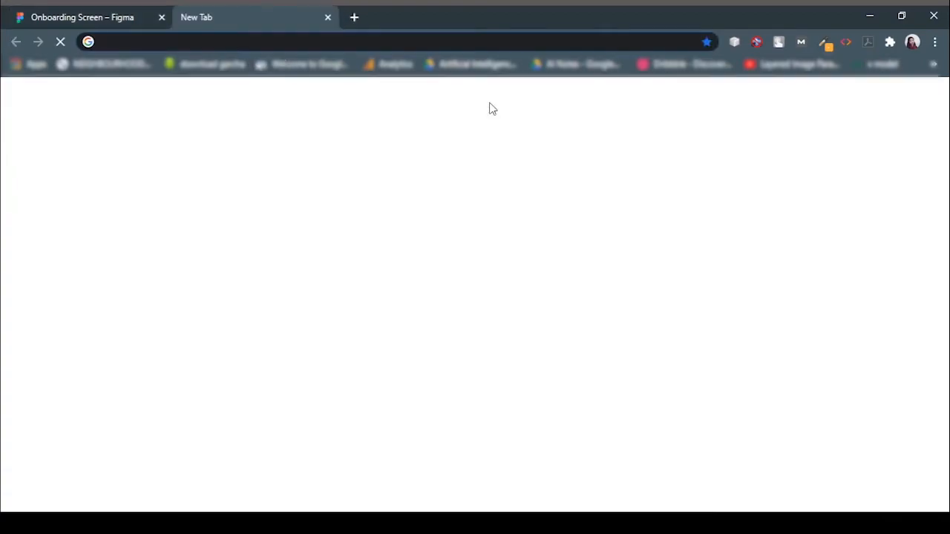
{"action": "type", "text": "undraw.com"}
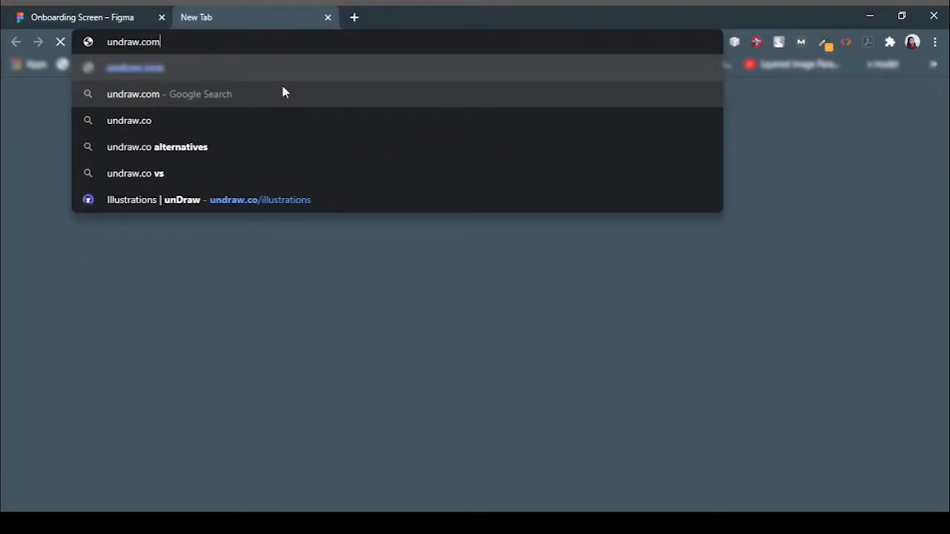
{"action": "key", "text": "Return"}
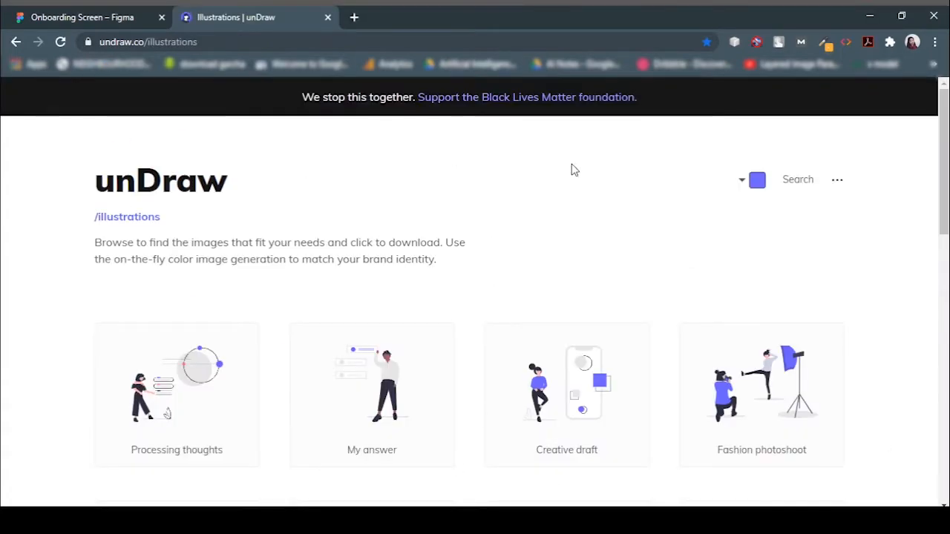
{"action": "left_click", "coordinate": [798, 180]}
{"action": "left_click", "coordinate": [783, 181]}
{"action": "left_click", "coordinate": [790, 185]}
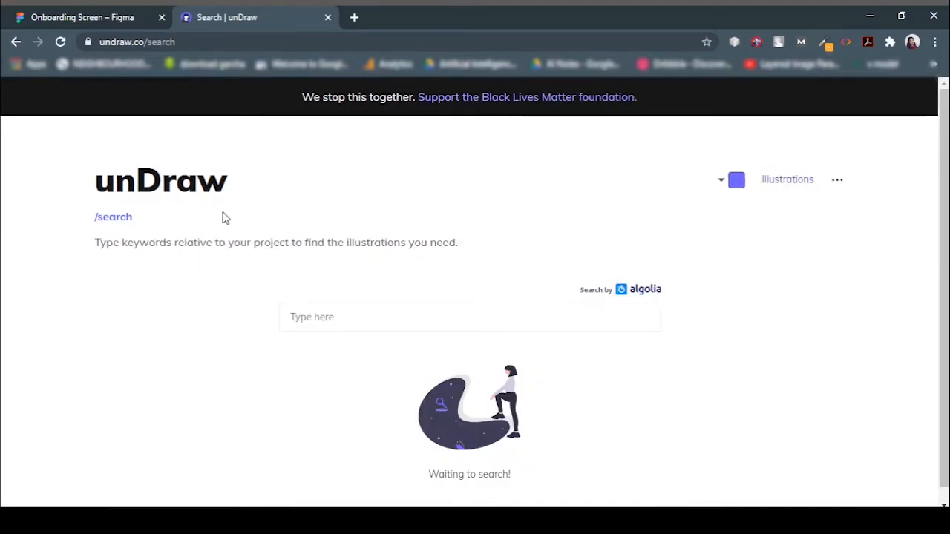
{"action": "left_click", "coordinate": [350, 308]}
{"action": "type", "text": "search"}
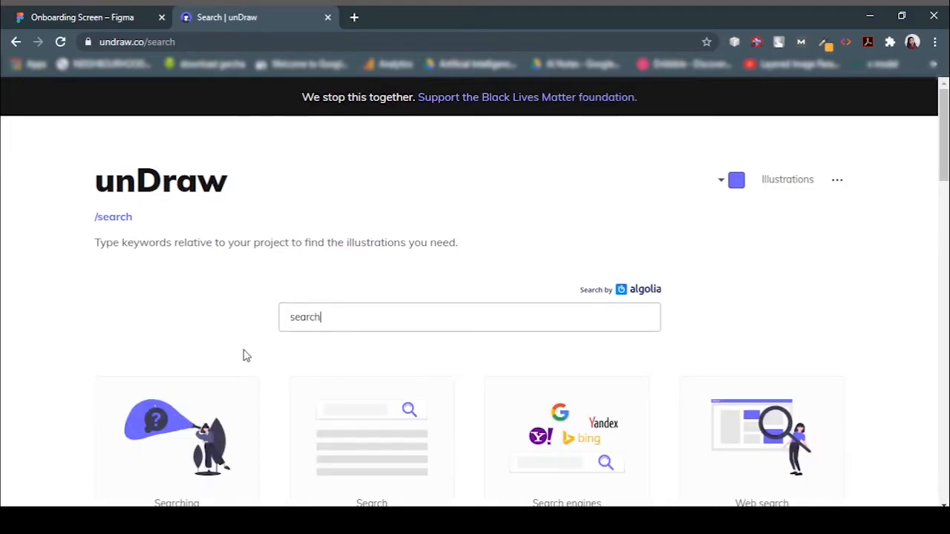
Browse the search illustration results and preview the Searching illustration.
{"action": "scroll", "coordinate": [245, 354], "scroll_direction": "down", "scroll_amount": 4}
{"action": "scroll", "coordinate": [335, 357], "scroll_direction": "down", "scroll_amount": 1}
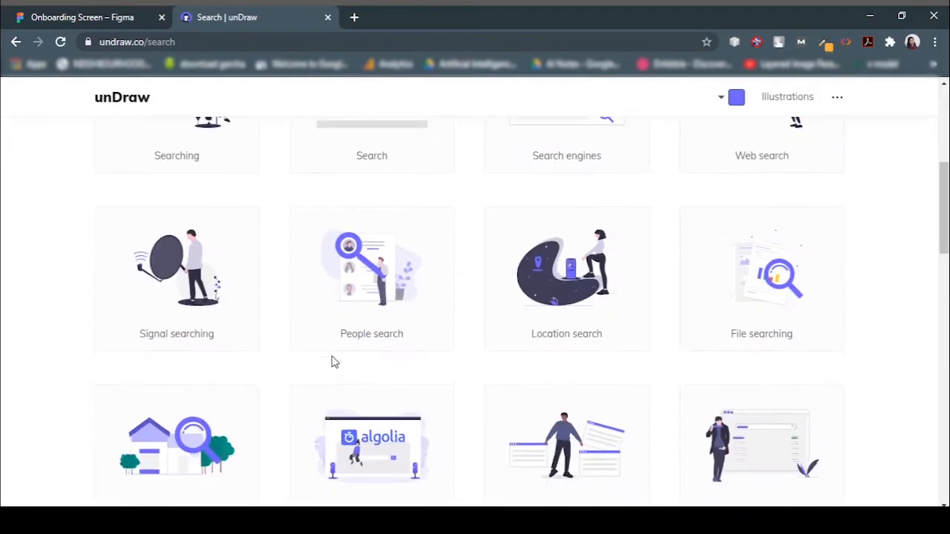
{"action": "scroll", "coordinate": [332, 362], "scroll_direction": "down", "scroll_amount": 2}
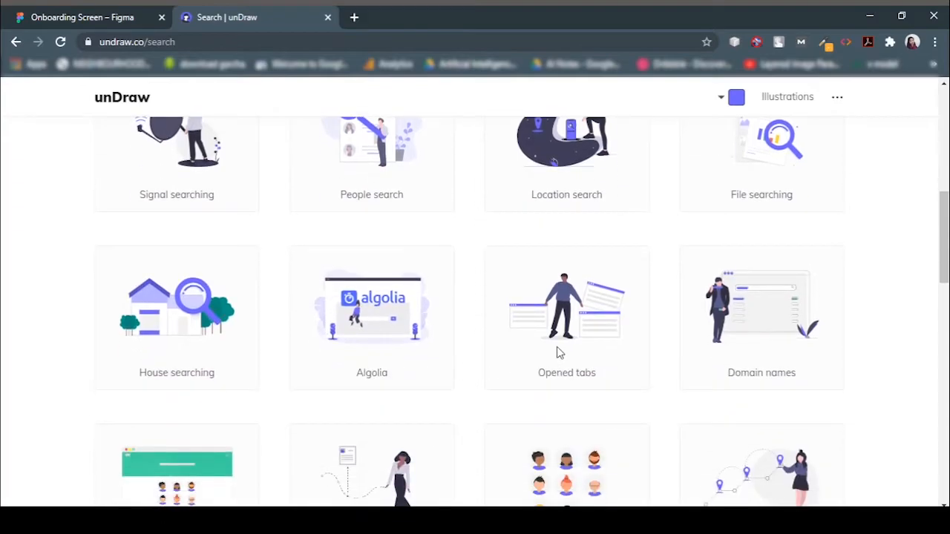
{"action": "scroll", "coordinate": [559, 353], "scroll_direction": "down", "scroll_amount": 1}
{"action": "scroll", "coordinate": [385, 340], "scroll_direction": "down", "scroll_amount": 4}
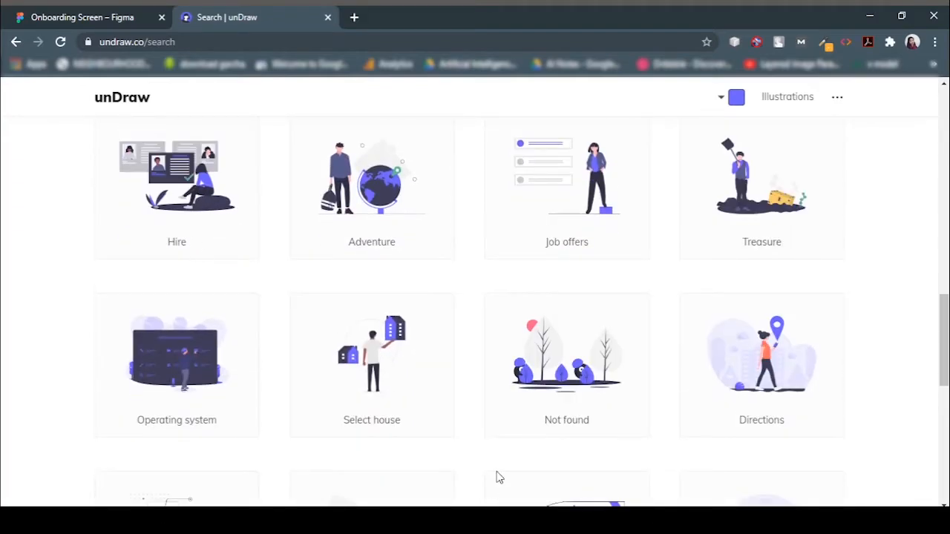
{"action": "scroll", "coordinate": [418, 341], "scroll_direction": "down", "scroll_amount": 8}
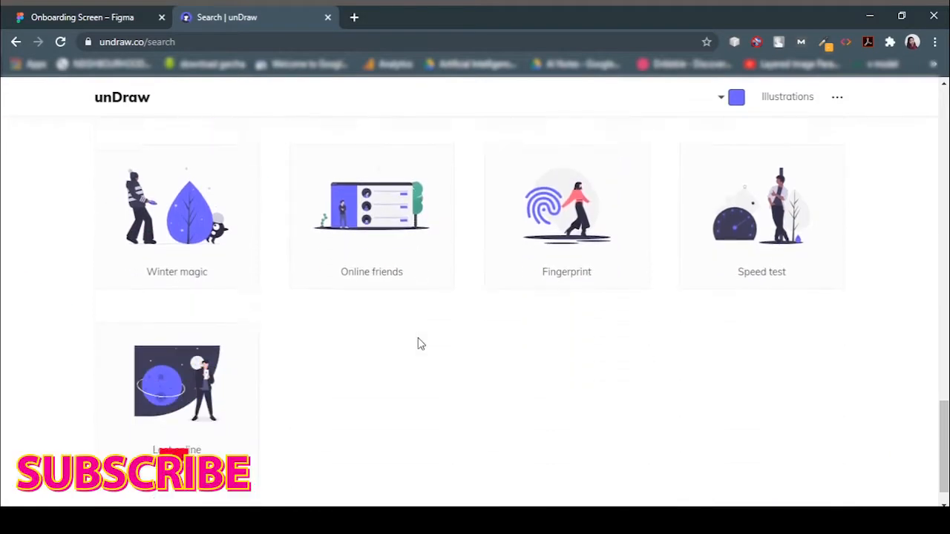
{"action": "scroll", "coordinate": [417, 344], "scroll_direction": "up", "scroll_amount": 15}
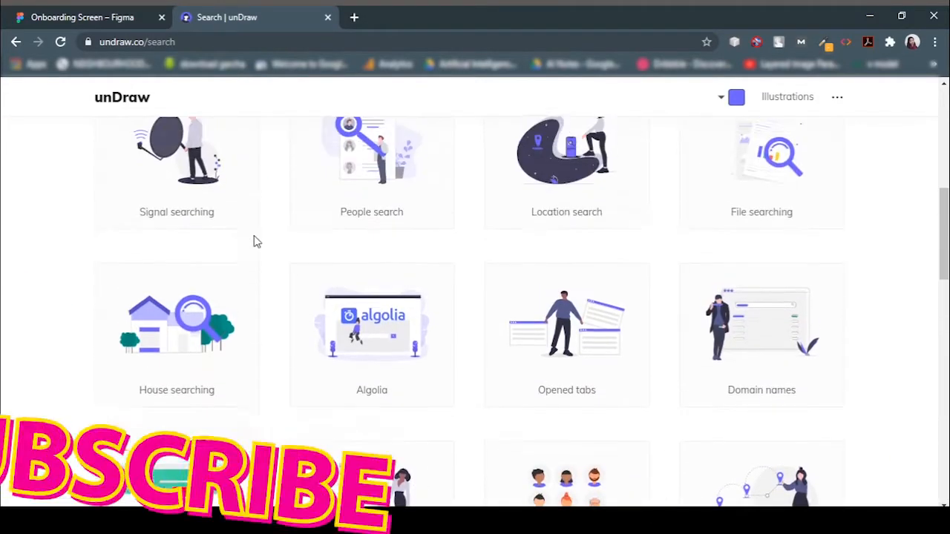
{"action": "left_click", "coordinate": [152, 208]}
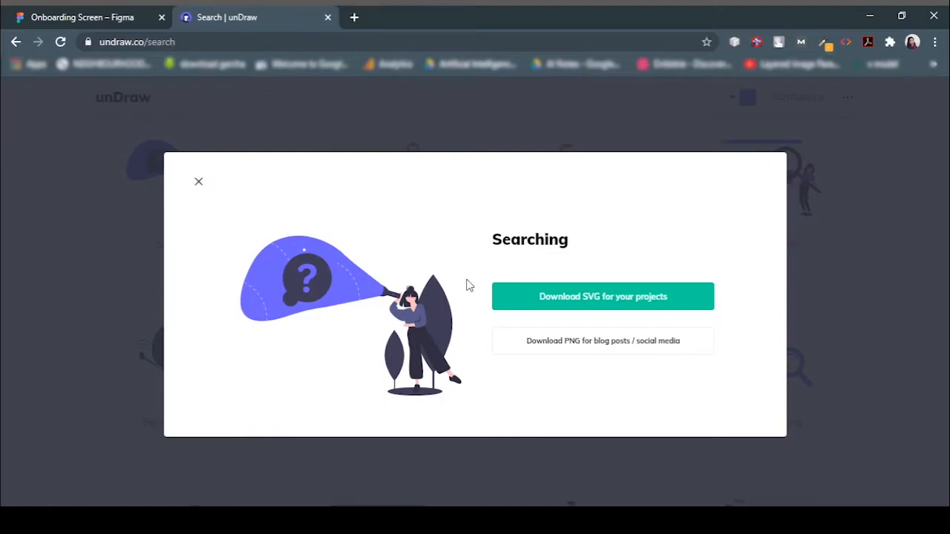
{"action": "left_click", "coordinate": [199, 184]}
Copy the 1FACA4 hex from the design and set it as unDraw's illustration colour.
{"action": "left_click", "coordinate": [737, 100]}
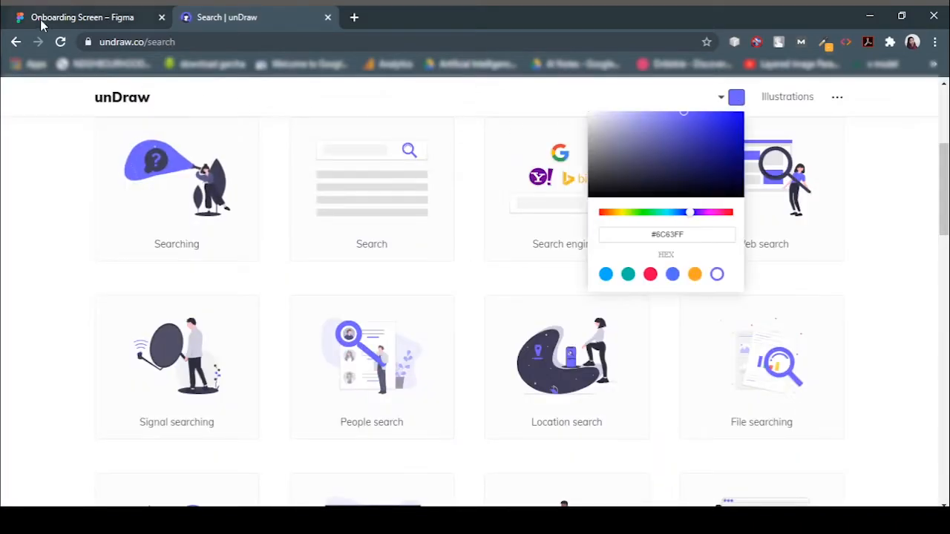
{"action": "left_click", "coordinate": [628, 275]}
{"action": "left_click", "coordinate": [63, 19]}
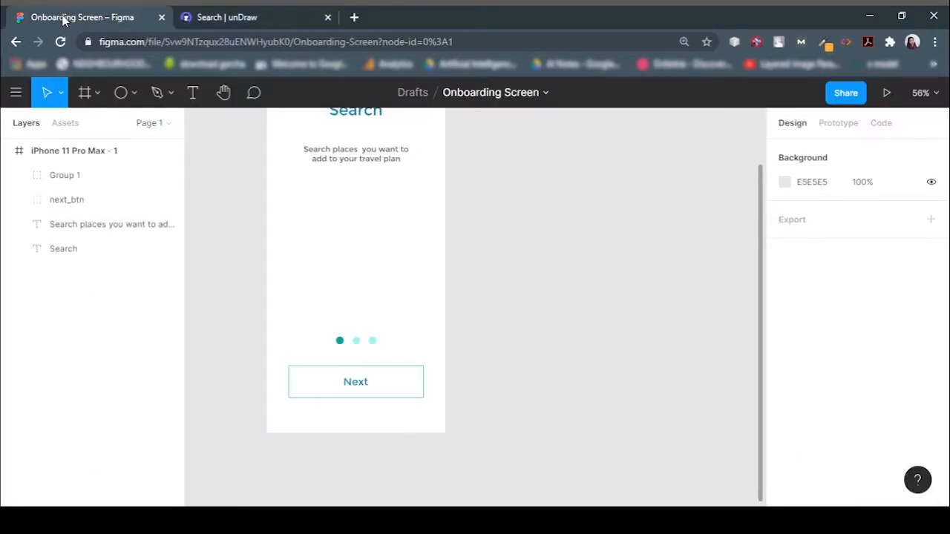
{"action": "scroll", "coordinate": [467, 333], "scroll_direction": "up", "scroll_amount": 3}
{"action": "left_click", "coordinate": [355, 276]}
{"action": "scroll", "coordinate": [900, 388], "scroll_direction": "down", "scroll_amount": 5}
{"action": "left_click", "coordinate": [812, 341]}
{"action": "key", "text": "ctrl+c"}
{"action": "left_click", "coordinate": [296, 16]}
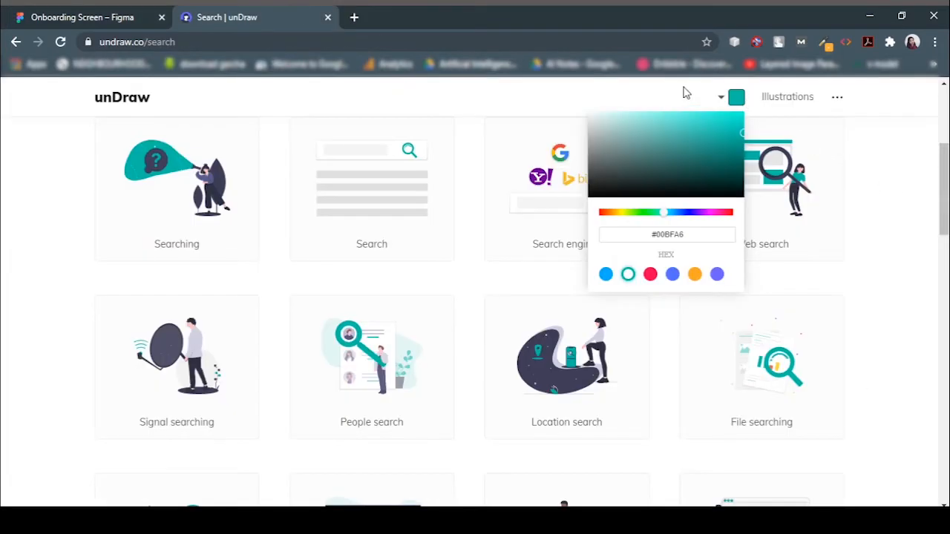
{"action": "key", "text": "ctrl+v"}
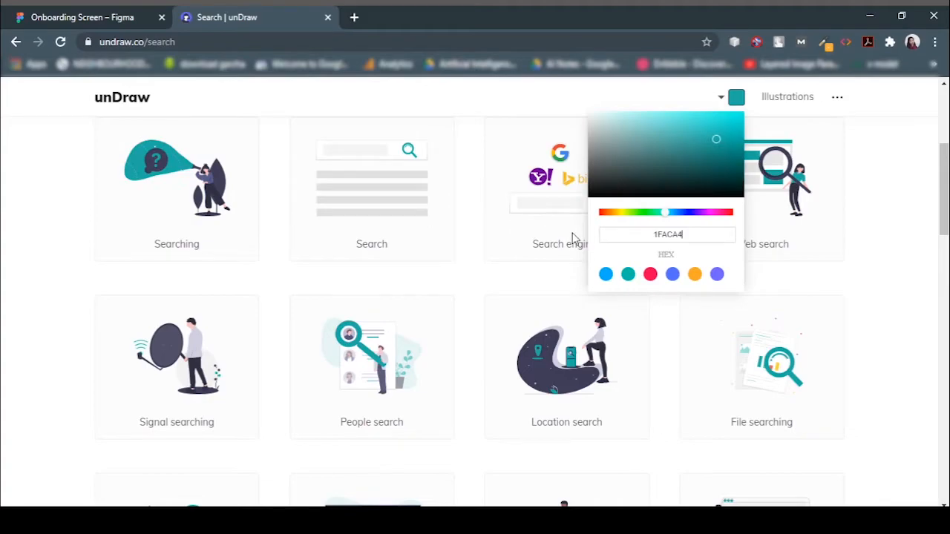
{"action": "left_click", "coordinate": [907, 260]}
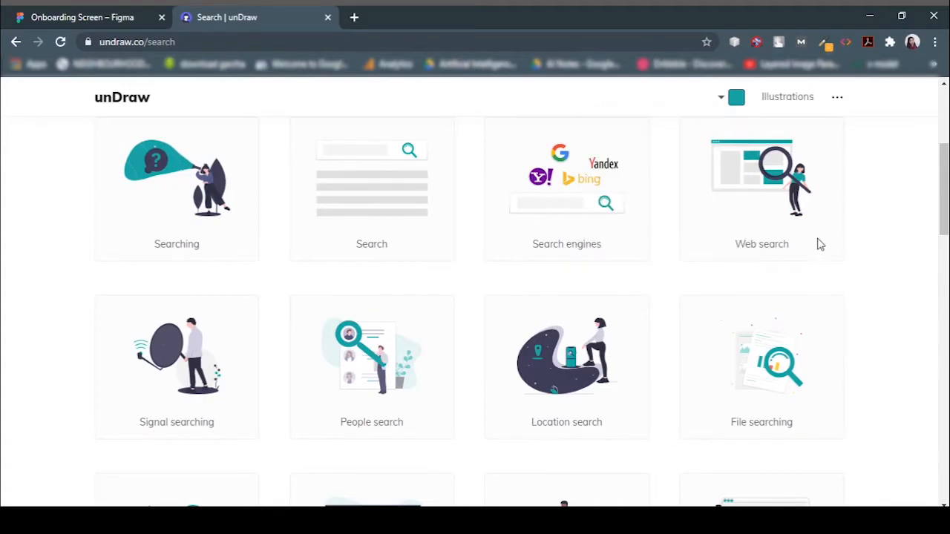
Download the Searching illustration as an SVG.
{"action": "left_click", "coordinate": [179, 204]}
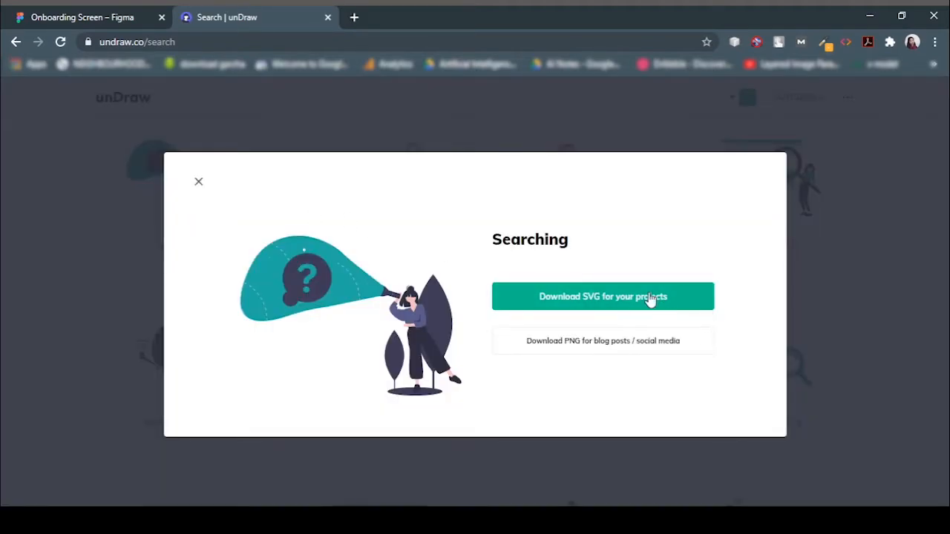
{"action": "left_click", "coordinate": [650, 298]}
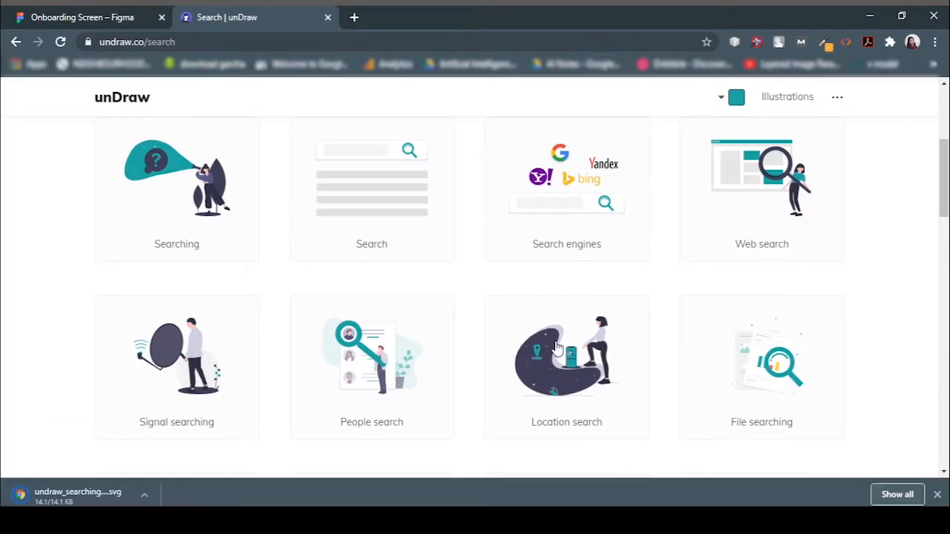
Search unDraw for "add" and download the Add to cart illustration as an SVG.
{"action": "scroll", "coordinate": [243, 165], "scroll_direction": "up", "scroll_amount": 4}
{"action": "left_click_drag", "start_coordinate": [336, 317], "coordinate": [42, 276]}
{"action": "type", "text": "add"}
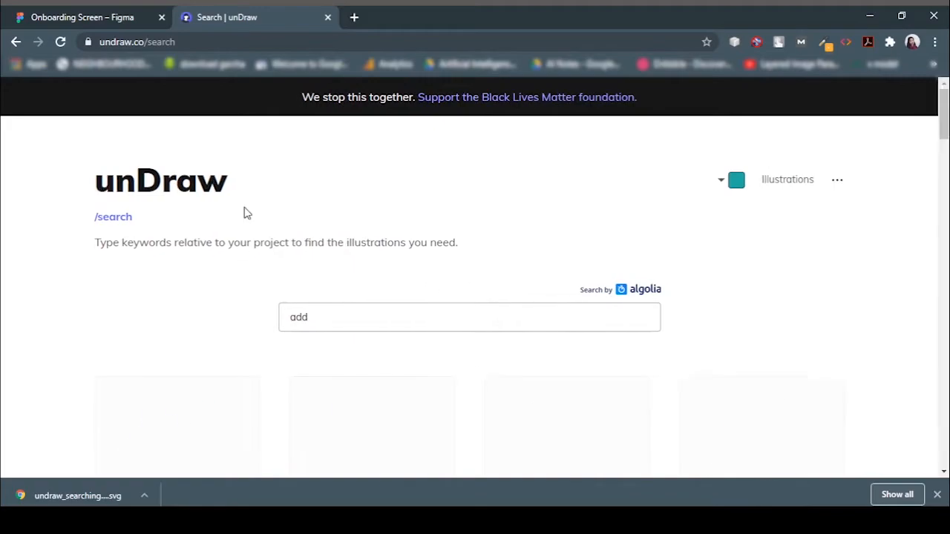
{"action": "scroll", "coordinate": [282, 263], "scroll_direction": "down", "scroll_amount": 2}
{"action": "scroll", "coordinate": [445, 319], "scroll_direction": "down", "scroll_amount": 2}
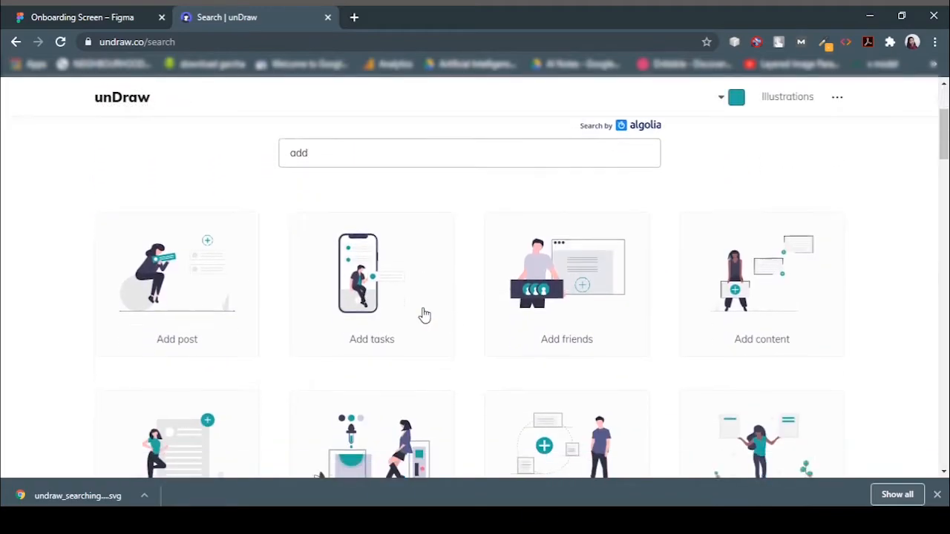
{"action": "scroll", "coordinate": [385, 304], "scroll_direction": "down", "scroll_amount": 4}
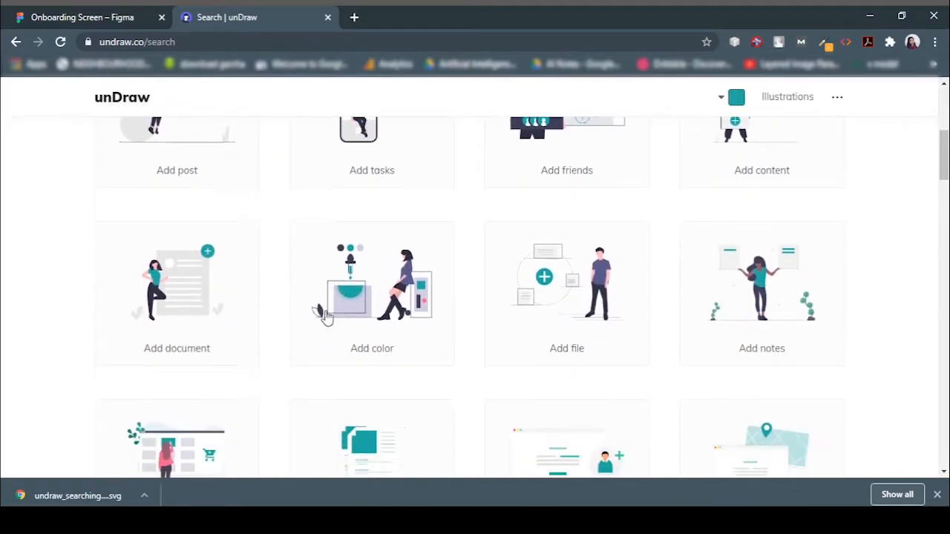
{"action": "left_click", "coordinate": [199, 263]}
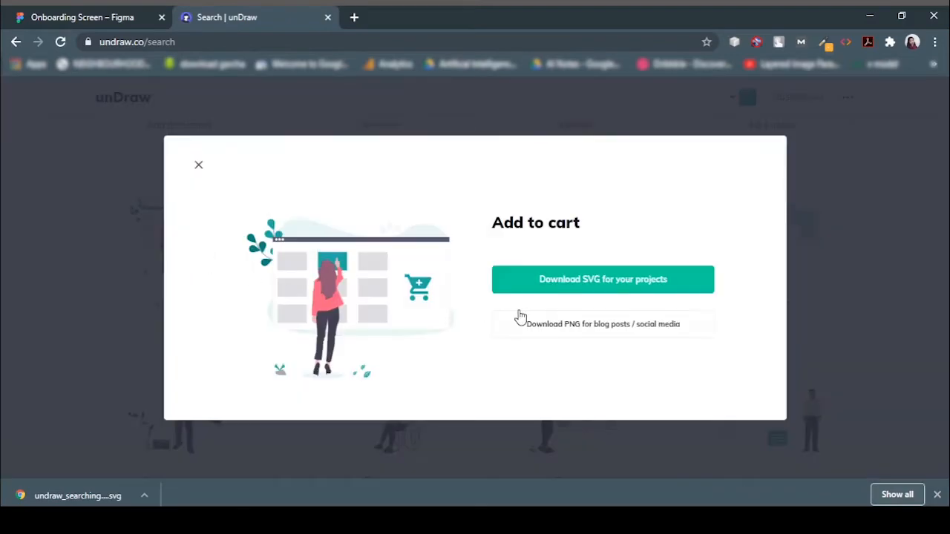
{"action": "left_click", "coordinate": [613, 290]}
Replace the unDraw search term with "create".
{"action": "scroll", "coordinate": [598, 338], "scroll_direction": "down", "scroll_amount": 3}
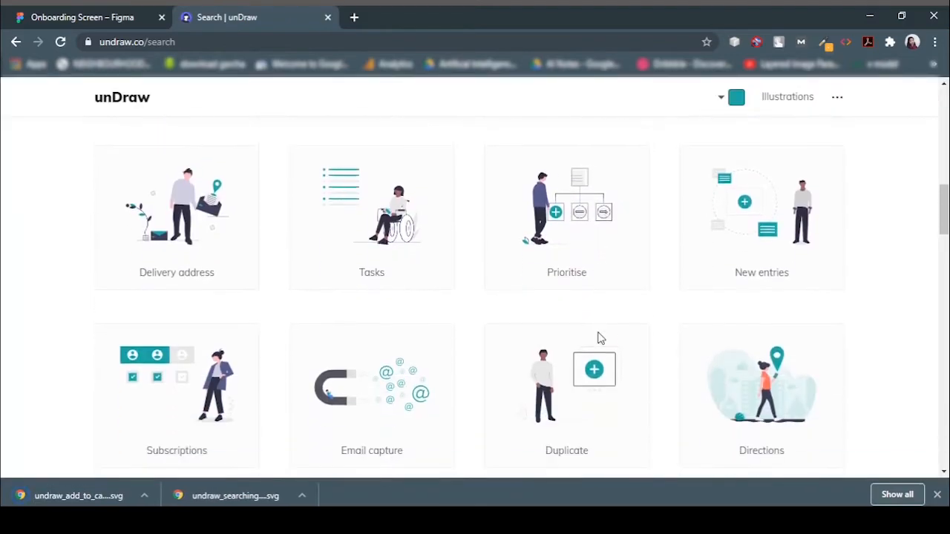
{"action": "scroll", "coordinate": [600, 337], "scroll_direction": "up", "scroll_amount": 10}
{"action": "double_click", "coordinate": [306, 316]}
{"action": "key", "text": "BackSpace"}
{"action": "type", "text": "crete"}
{"action": "key", "text": "BackSpace"}
{"action": "key", "text": "BackSpace"}
{"action": "key", "text": "BackSpace"}
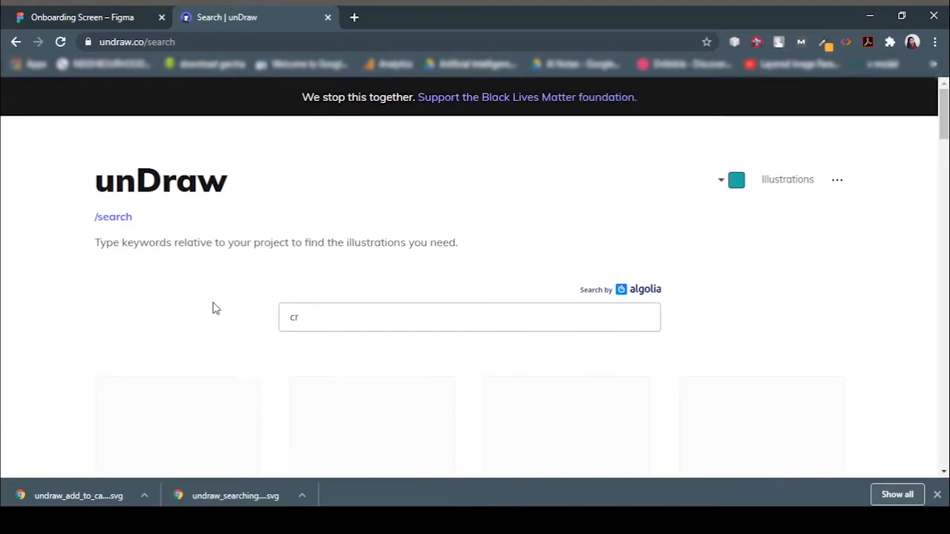
{"action": "type", "text": "eate"}
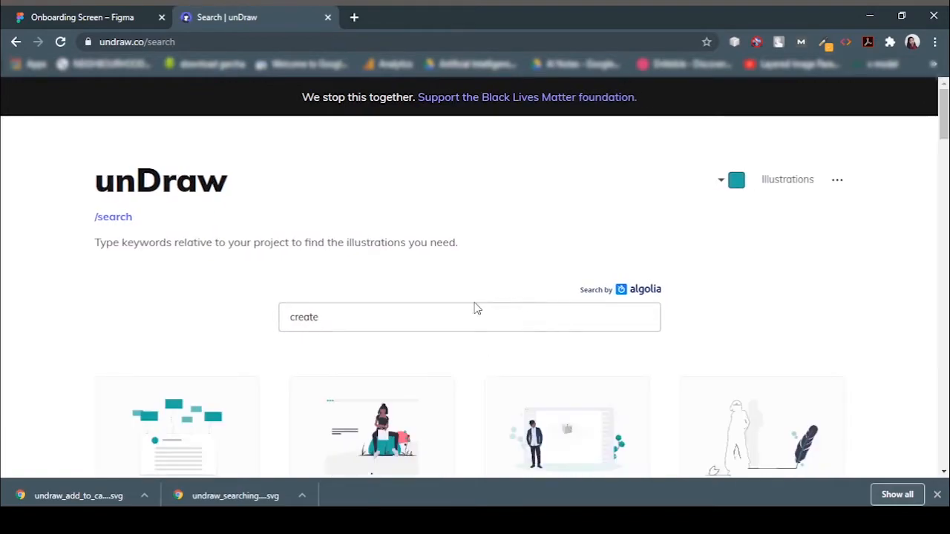
Browse the create results and download the Deconstructed illustration as an SVG.
{"action": "scroll", "coordinate": [556, 311], "scroll_direction": "down", "scroll_amount": 1}
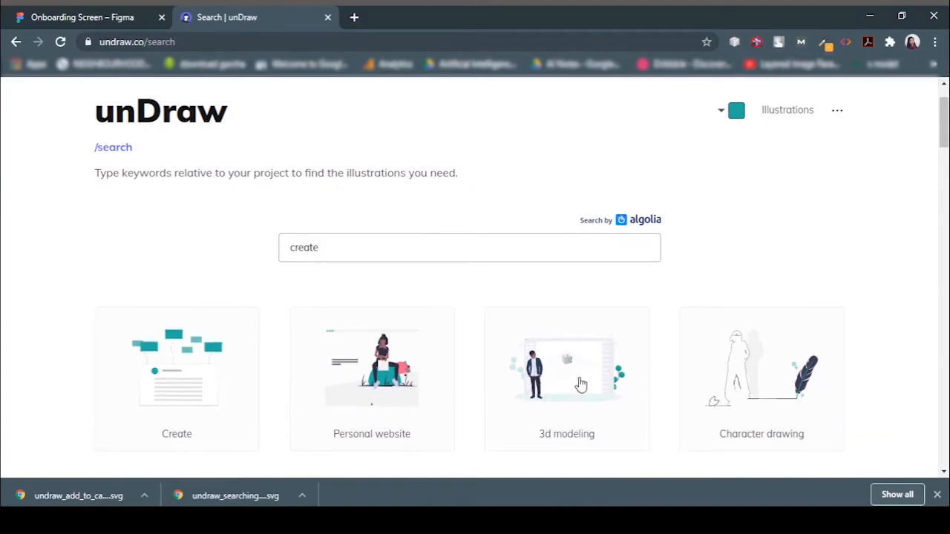
{"action": "scroll", "coordinate": [668, 356], "scroll_direction": "down", "scroll_amount": 3}
{"action": "scroll", "coordinate": [498, 309], "scroll_direction": "down", "scroll_amount": 3}
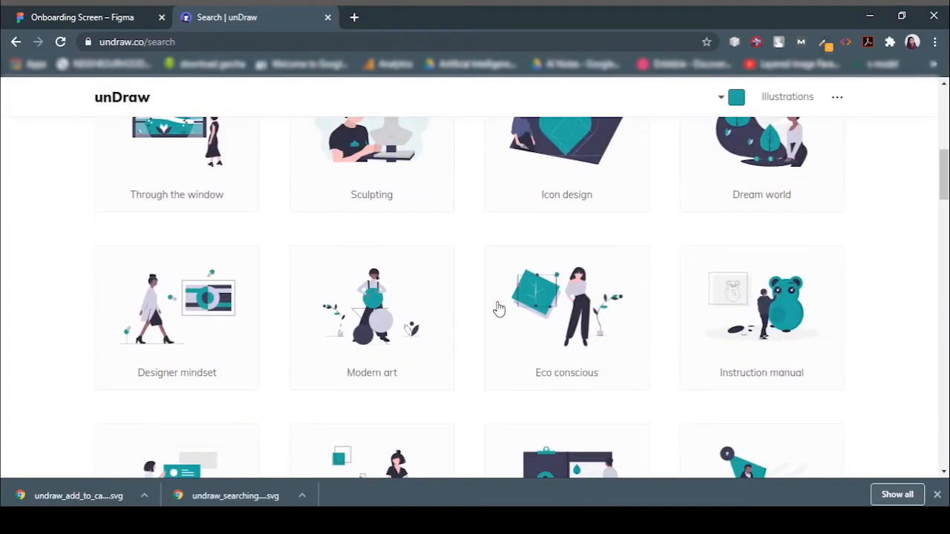
{"action": "scroll", "coordinate": [498, 309], "scroll_direction": "down", "scroll_amount": 2}
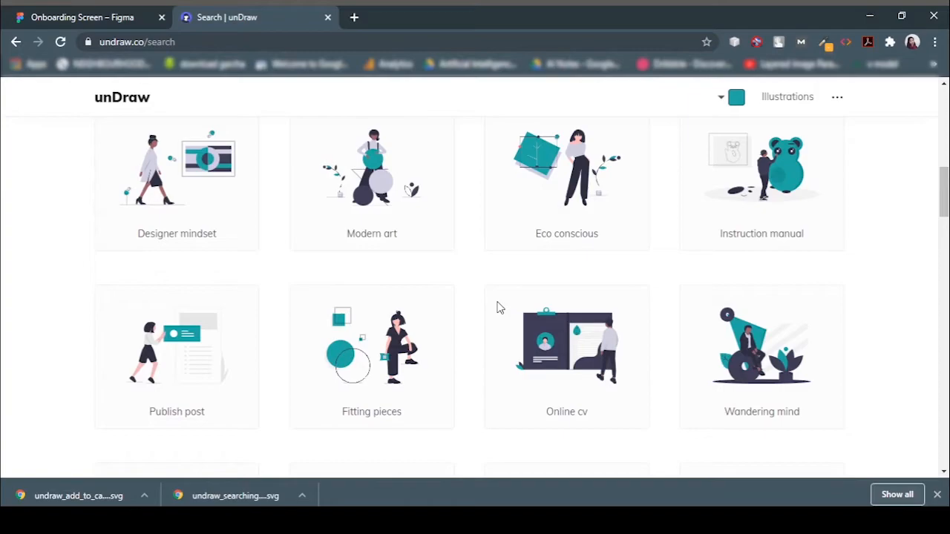
{"action": "scroll", "coordinate": [499, 308], "scroll_direction": "up", "scroll_amount": 6}
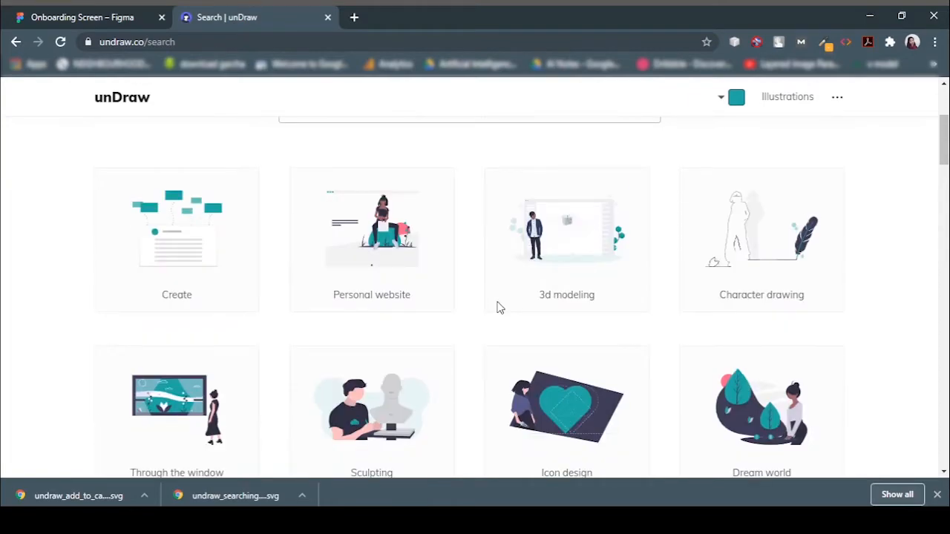
{"action": "scroll", "coordinate": [356, 307], "scroll_direction": "down", "scroll_amount": 7}
{"action": "scroll", "coordinate": [169, 316], "scroll_direction": "down", "scroll_amount": 3}
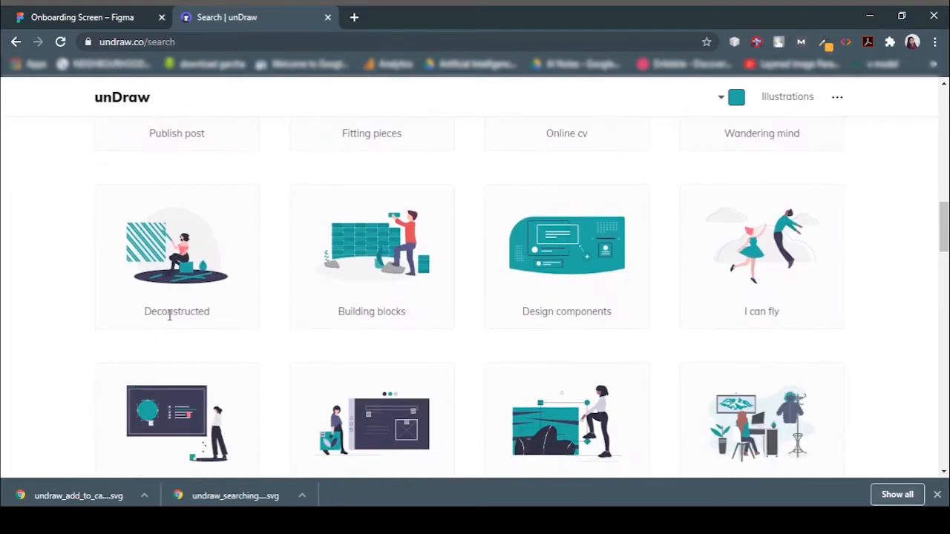
{"action": "left_click", "coordinate": [192, 276]}
{"action": "left_click", "coordinate": [606, 279]}
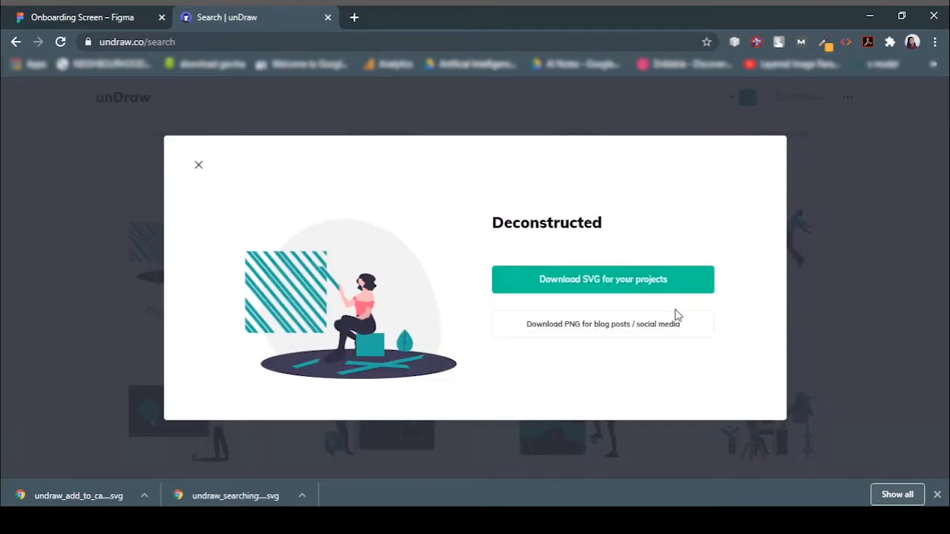
Return to the Figma design and duplicate the iPhone 11 Pro Max - 1 frame.
{"action": "left_click", "coordinate": [327, 17]}
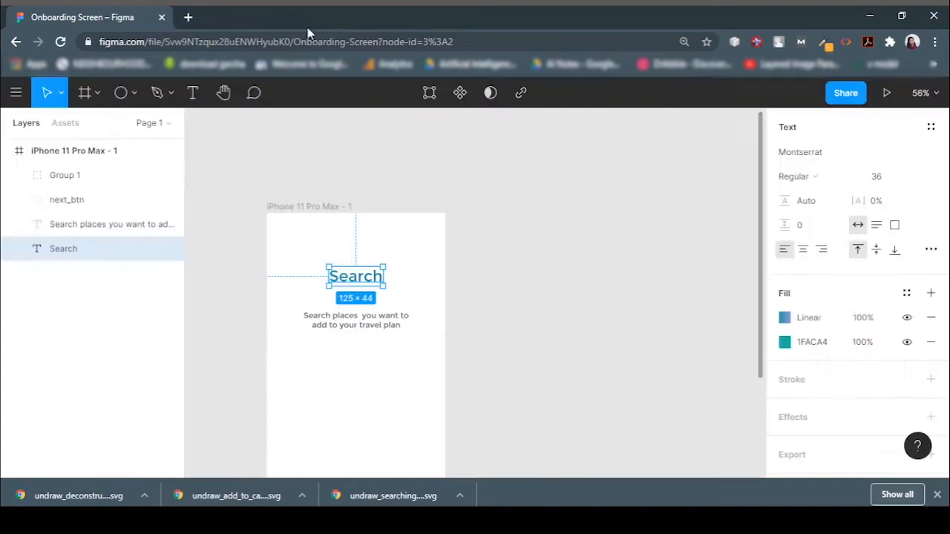
{"action": "left_click", "coordinate": [309, 207]}
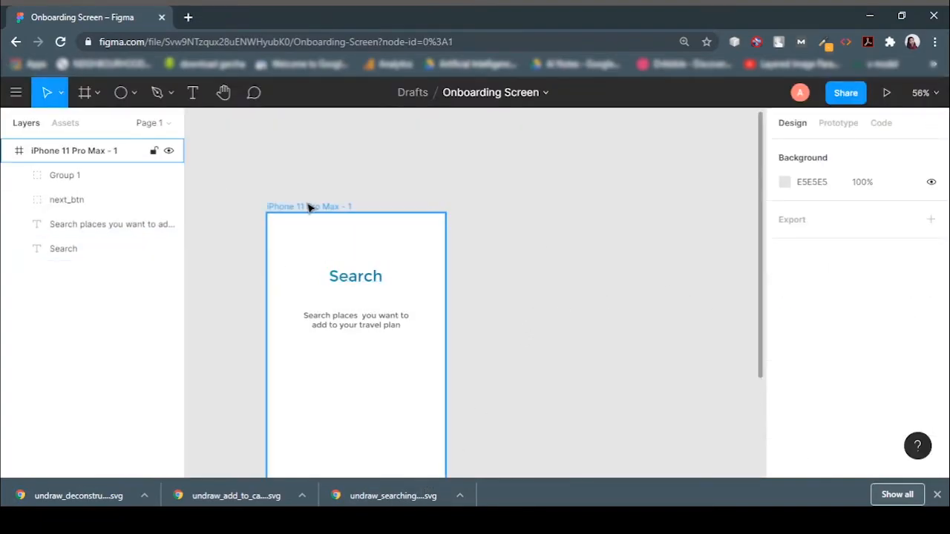
{"action": "key", "text": "ctrl+c"}
{"action": "key", "text": "ctrl+v"}
Change the second frame's title text to "Add".
{"action": "double_click", "coordinate": [568, 278]}
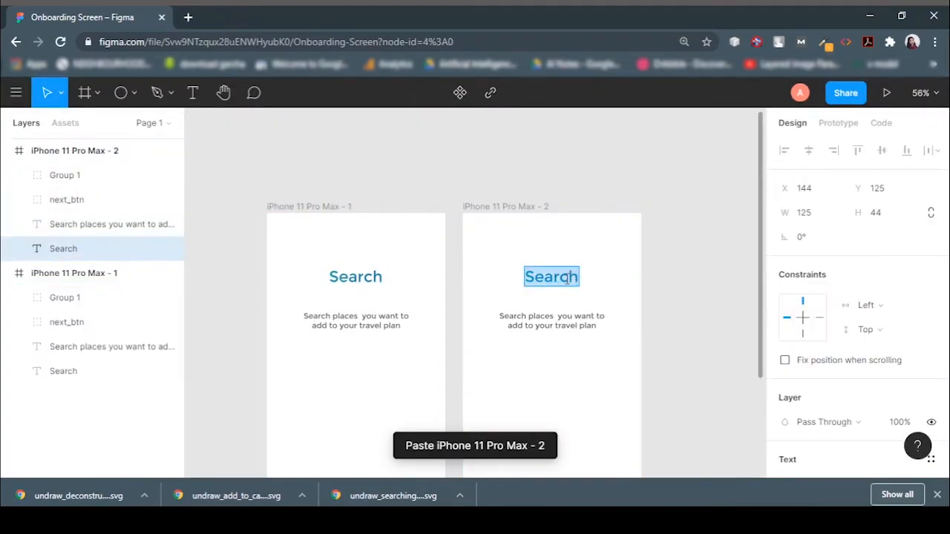
{"action": "type", "text": "add"}
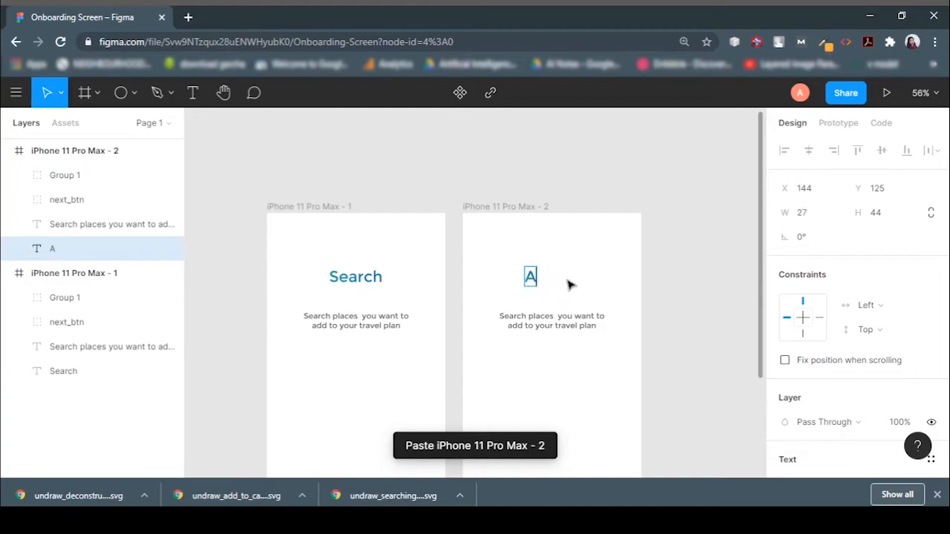
{"action": "type", "text": "dd"}
{"action": "key", "text": "Escape"}
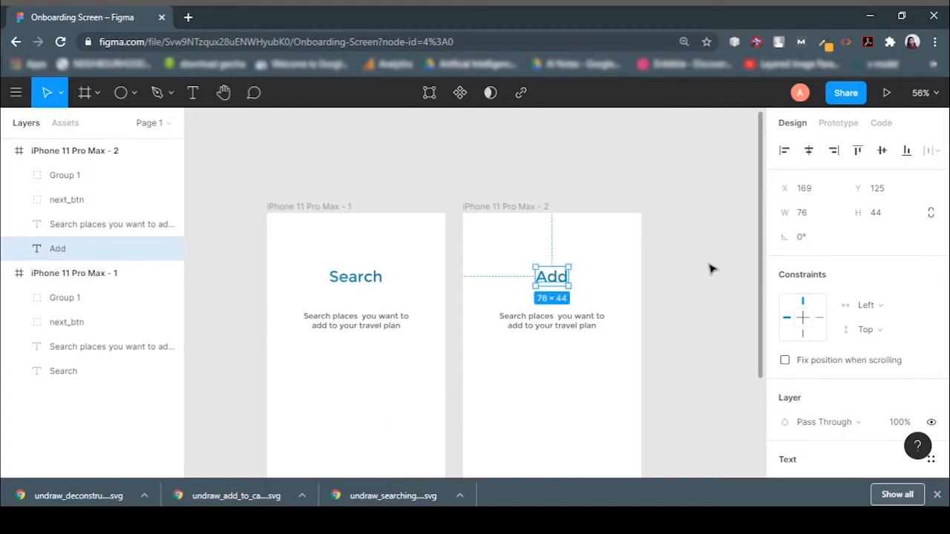
Replace the second frame's subtitle with "Add places into route cart, just like shopping cart" on two lines.
{"action": "scroll", "coordinate": [668, 293], "scroll_direction": "down", "scroll_amount": 3}
{"action": "left_click", "coordinate": [510, 237]}
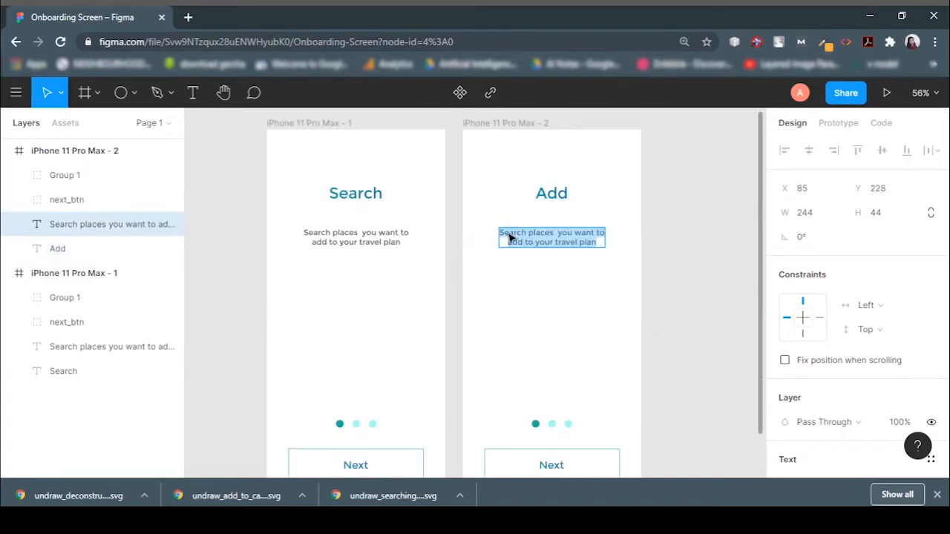
{"action": "type", "text": "Add places into route cart,"}
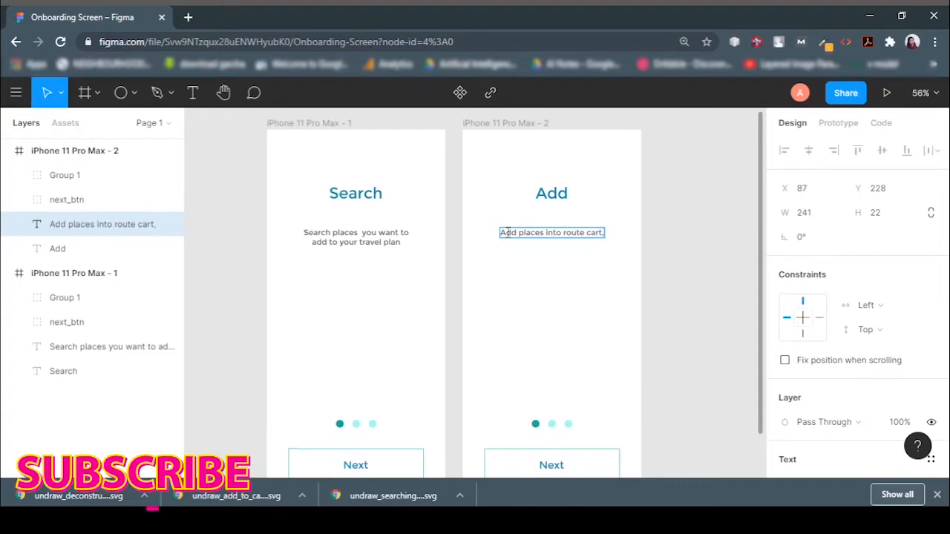
{"action": "key", "text": "Return"}
{"action": "type", "text": "just like shop"}
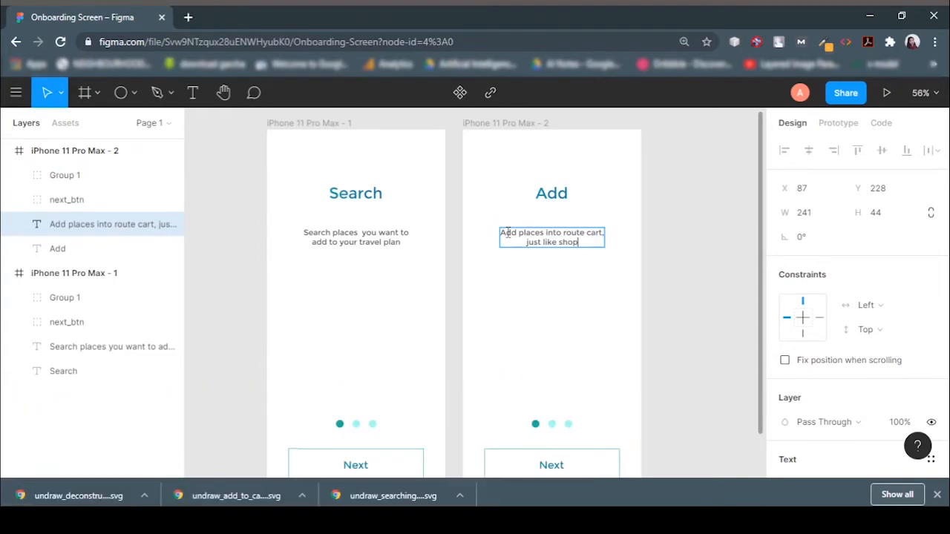
{"action": "key", "text": "Escape"}
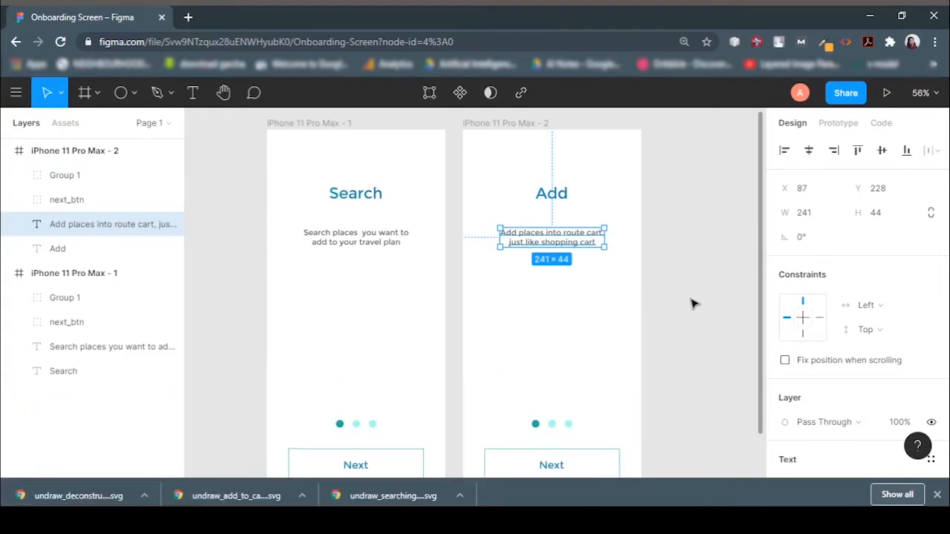
Make the second page dot active: set the first dot's fill to A7FCF7 and the second dot's to 1FACA4.
{"action": "scroll", "coordinate": [583, 269], "scroll_direction": "down", "scroll_amount": 3}
{"action": "left_click", "coordinate": [535, 257]}
{"action": "left_click", "coordinate": [535, 257]}
{"action": "scroll", "coordinate": [803, 358], "scroll_direction": "down", "scroll_amount": 2}
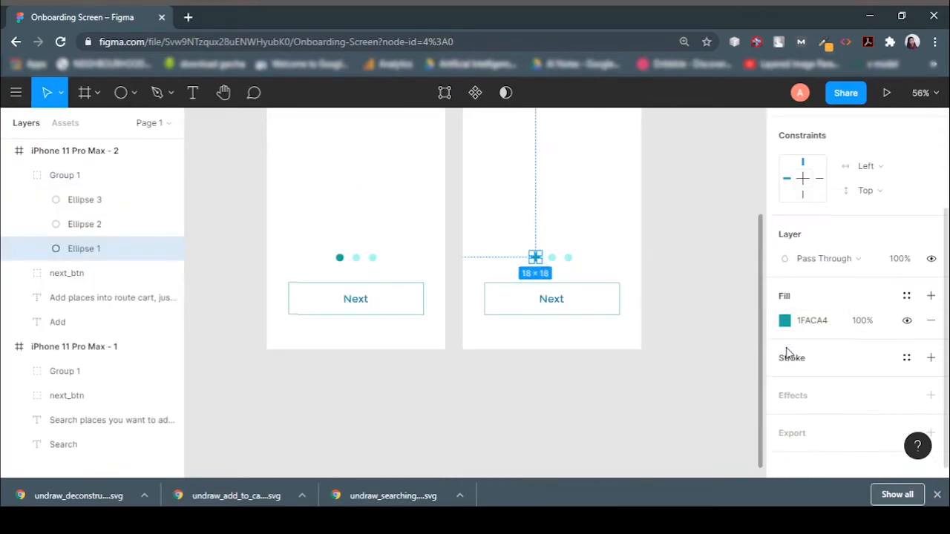
{"action": "left_click", "coordinate": [788, 320]}
{"action": "left_click", "coordinate": [620, 417]}
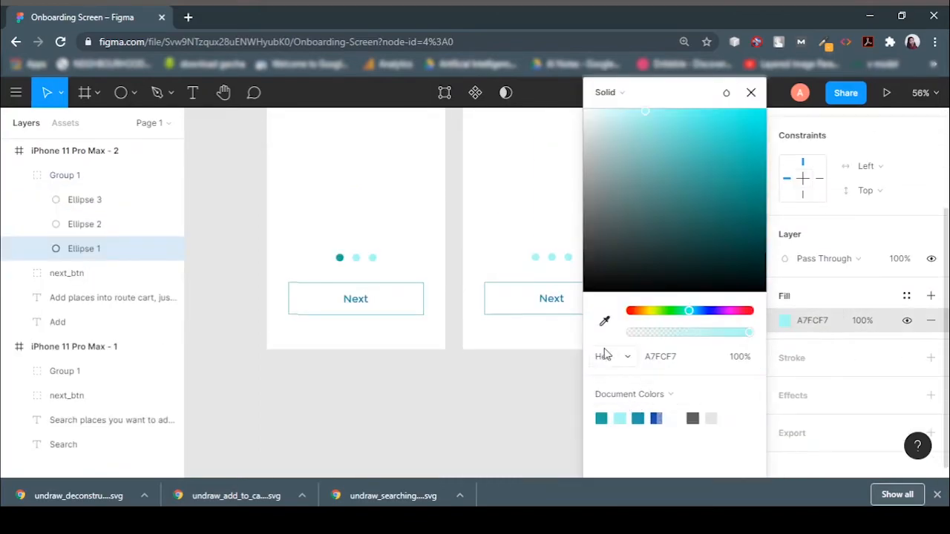
{"action": "left_click", "coordinate": [552, 258]}
{"action": "left_click", "coordinate": [789, 320]}
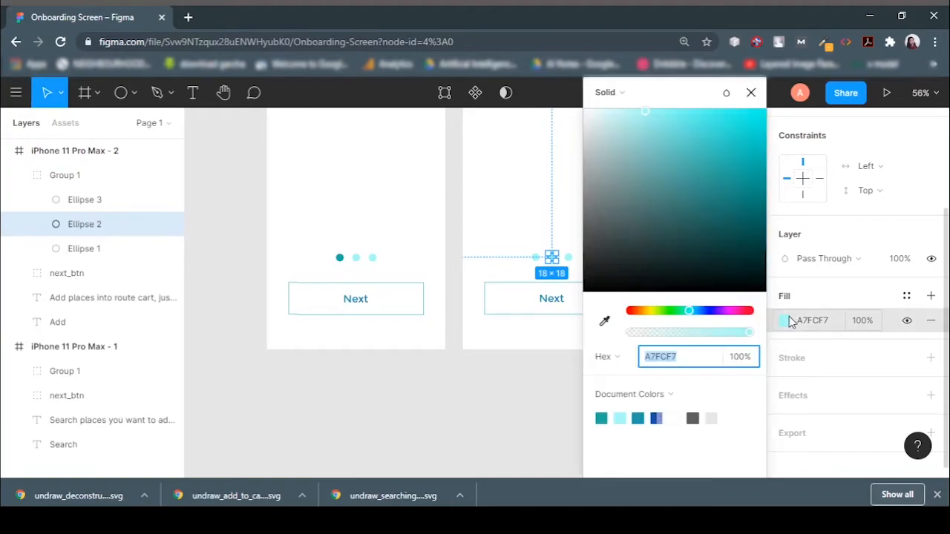
{"action": "left_click", "coordinate": [607, 417]}
{"action": "left_click", "coordinate": [425, 443]}
Duplicate the second frame to create iPhone 11 Pro Max - 3.
{"action": "scroll", "coordinate": [630, 358], "scroll_direction": "up", "scroll_amount": 5}
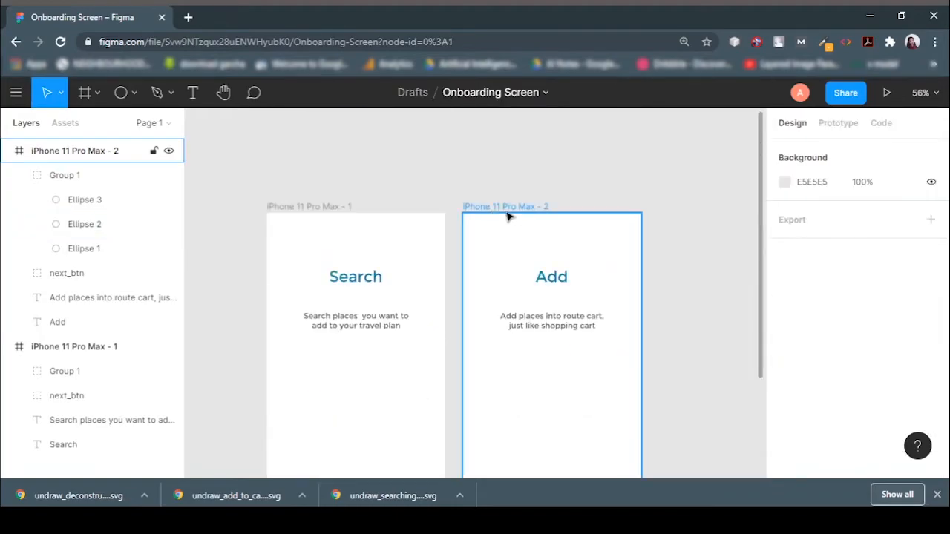
{"action": "left_click", "coordinate": [489, 209]}
{"action": "key", "text": "ctrl+c"}
{"action": "key", "text": "ctrl+v"}
{"action": "scroll", "coordinate": [625, 277], "scroll_direction": "right", "scroll_amount": 3}
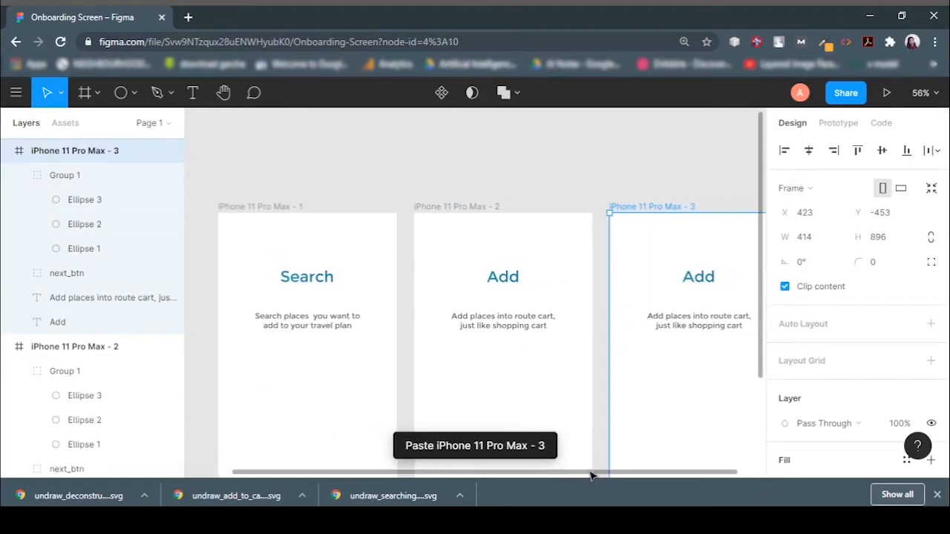
Set the third frame's title to "Create" and its subtitle to "Create your own route," / "It's super quick and easy".
{"action": "left_click", "coordinate": [625, 277]}
{"action": "type", "text": "Create"}
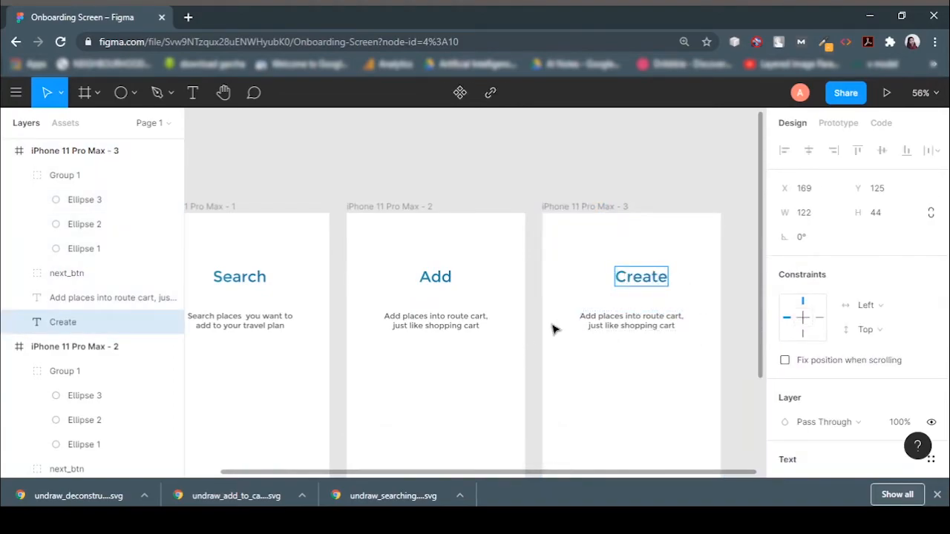
{"action": "left_click", "coordinate": [616, 324]}
{"action": "key", "text": "ctrl+a"}
{"action": "key", "text": "BackSpace"}
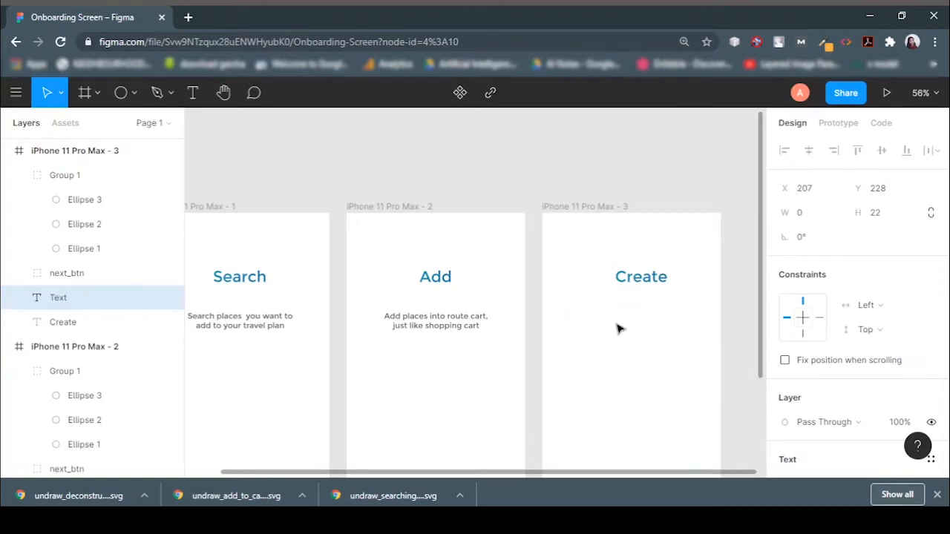
{"action": "type", "text": "Create your own route"}
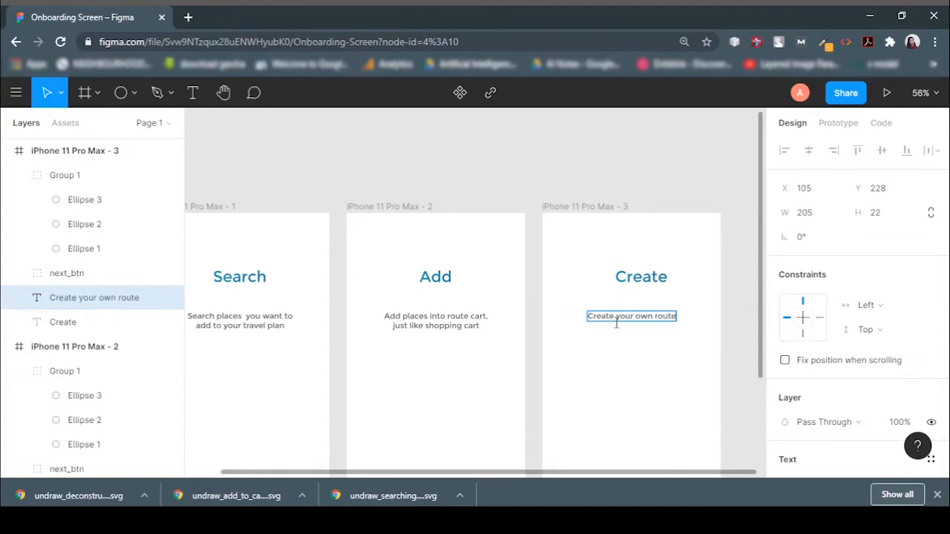
{"action": "type", "text": ","}
{"action": "key", "text": "Return"}
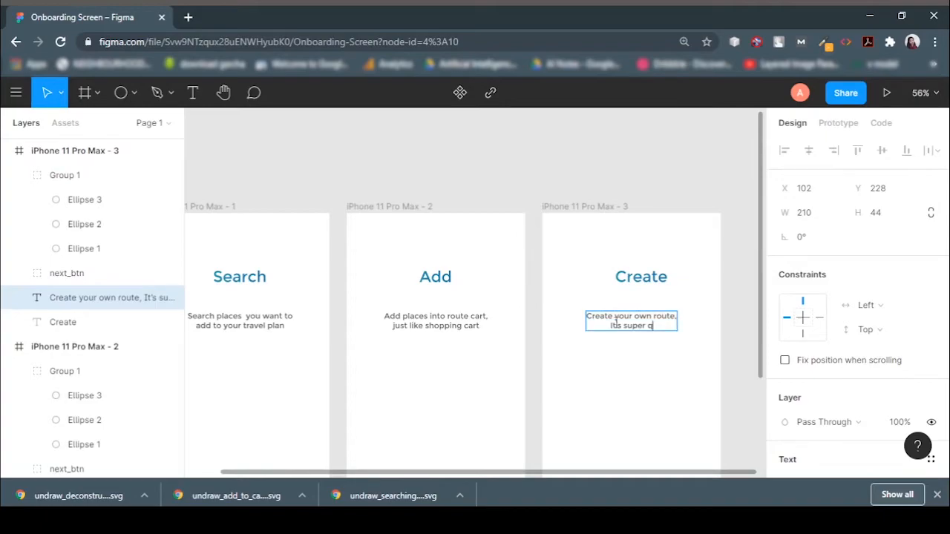
{"action": "type", "text": "It's super quick and easy"}
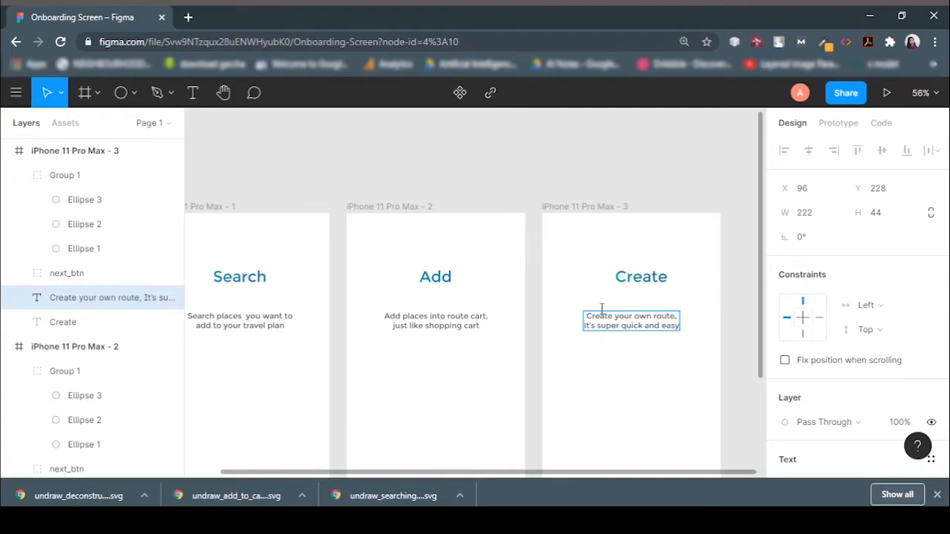
{"action": "key", "text": "Escape"}
Center the third frame's Create title and its subtitle horizontally within the frame.
{"action": "left_click", "coordinate": [435, 277]}
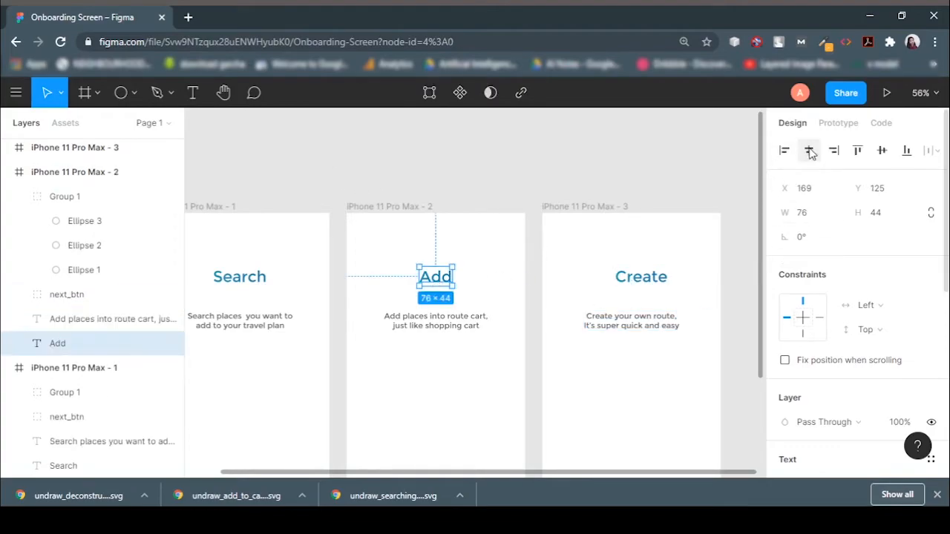
{"action": "left_click", "coordinate": [445, 327]}
{"action": "left_click", "coordinate": [659, 282]}
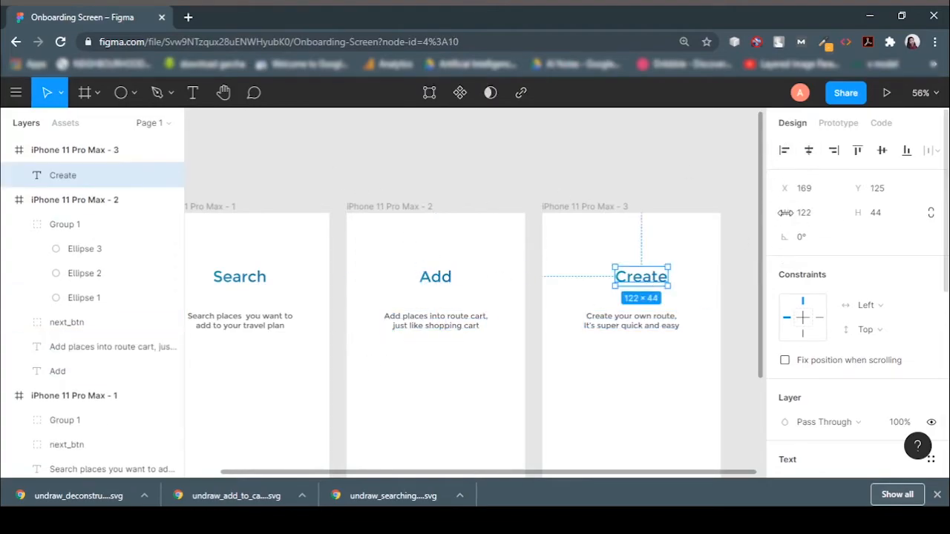
{"action": "left_click", "coordinate": [808, 151]}
{"action": "left_click", "coordinate": [659, 321]}
{"action": "left_click", "coordinate": [808, 152]}
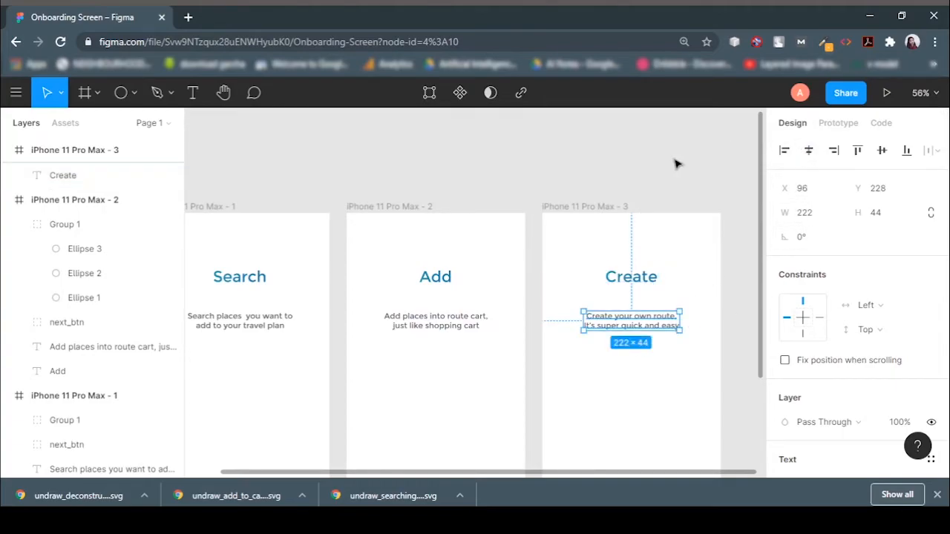
{"action": "left_click", "coordinate": [732, 150]}
Make the third page dot active: set the second dot's fill to A7FCF7 and the third dot's to 1FACA4.
{"action": "scroll", "coordinate": [601, 212], "scroll_direction": "down", "scroll_amount": 3}
{"action": "scroll", "coordinate": [601, 211], "scroll_direction": "down", "scroll_amount": 2}
{"action": "double_click", "coordinate": [632, 173]}
{"action": "scroll", "coordinate": [816, 339], "scroll_direction": "down", "scroll_amount": 1}
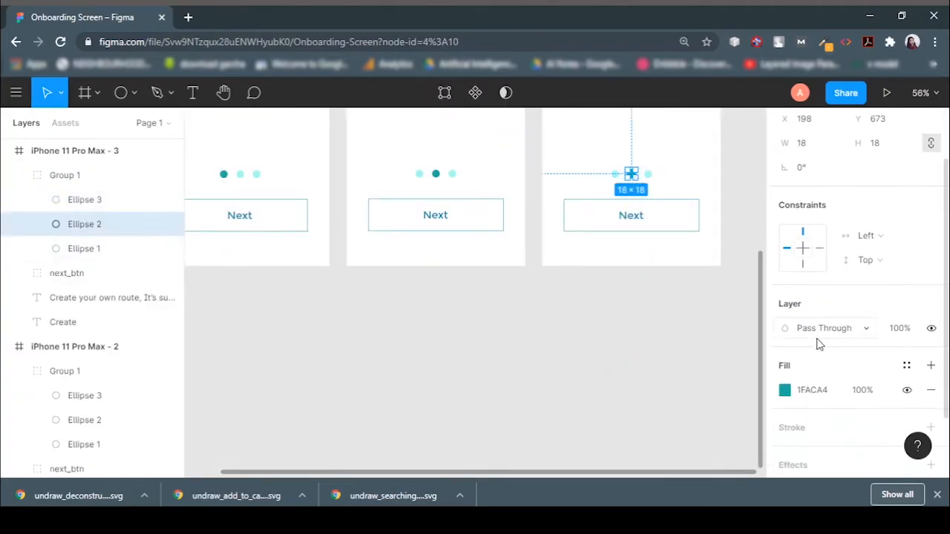
{"action": "left_click", "coordinate": [785, 390]}
{"action": "left_click", "coordinate": [471, 445]}
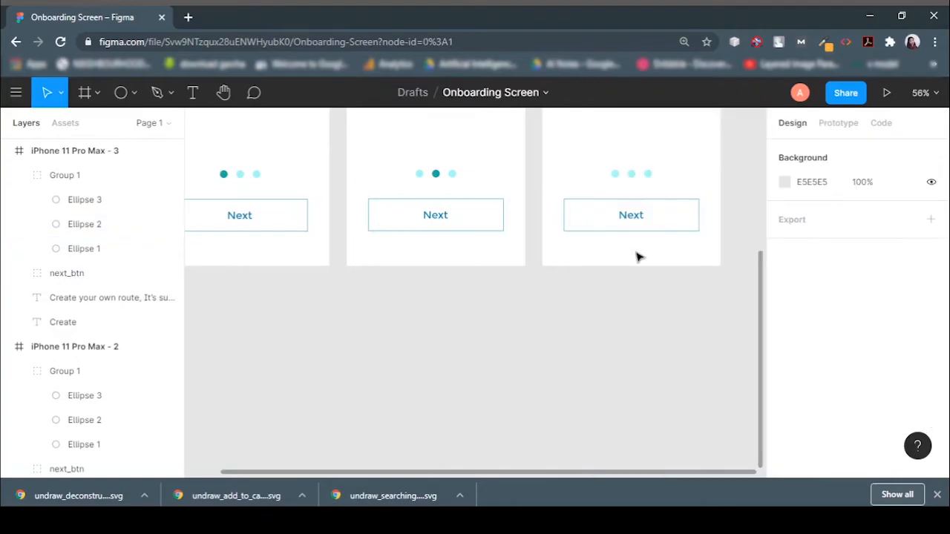
{"action": "left_click", "coordinate": [650, 178]}
{"action": "double_click", "coordinate": [649, 175]}
{"action": "scroll", "coordinate": [853, 311], "scroll_direction": "down", "scroll_amount": 3}
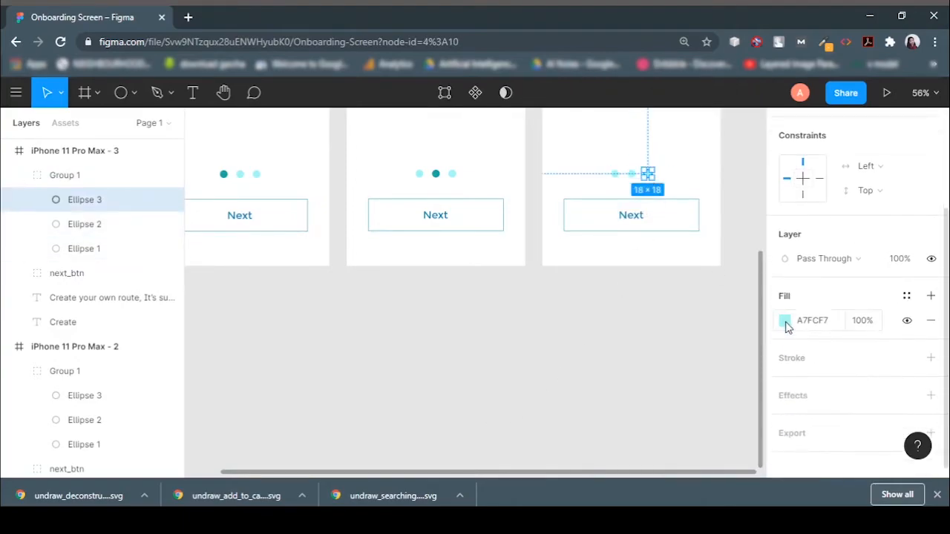
{"action": "left_click", "coordinate": [785, 320]}
{"action": "left_click", "coordinate": [601, 418]}
{"action": "left_click", "coordinate": [395, 443]}
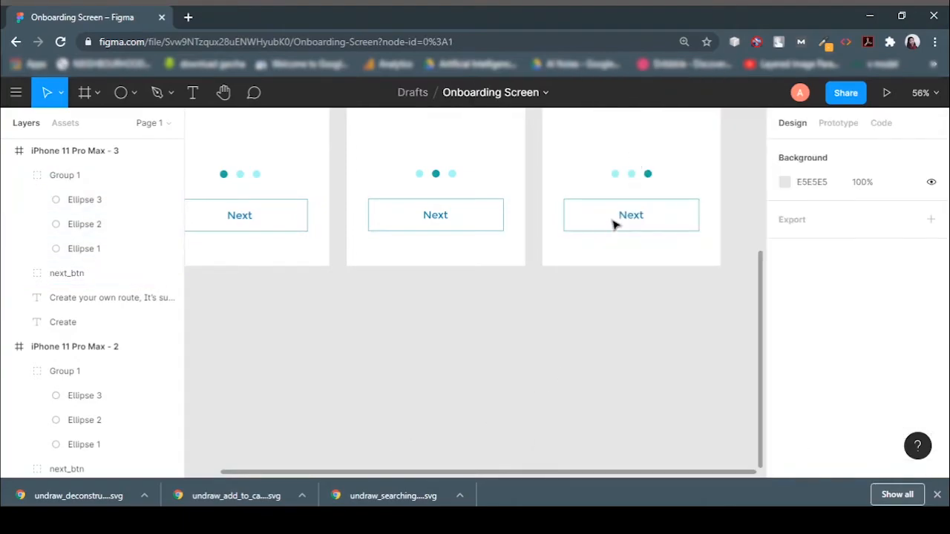
Give the third frame's button rectangle a horizontal linear gradient fill from 1FACA4 to 1E4DA7 at 50% opacity.
{"action": "double_click", "coordinate": [634, 218]}
{"action": "left_click", "coordinate": [685, 228]}
{"action": "scroll", "coordinate": [811, 349], "scroll_direction": "down", "scroll_amount": 3}
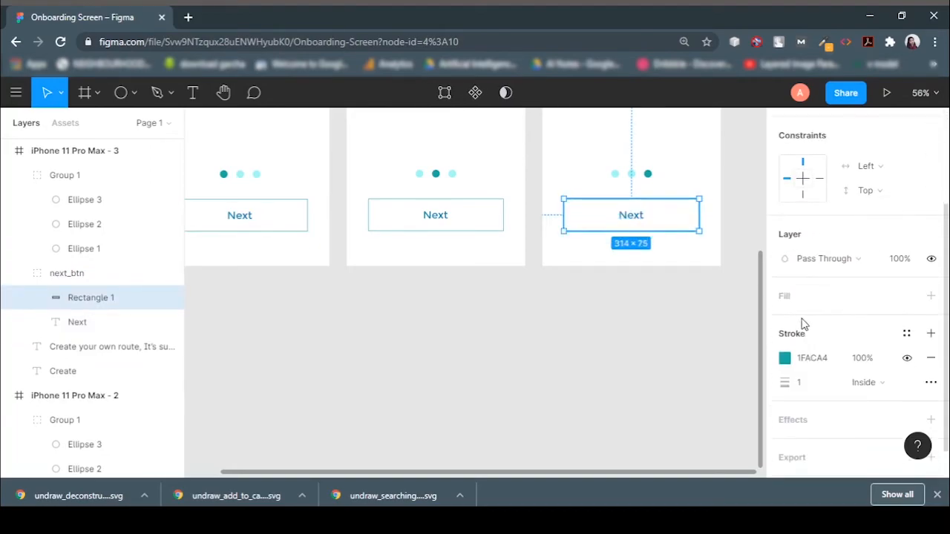
{"action": "left_click", "coordinate": [791, 301]}
{"action": "left_click", "coordinate": [784, 320]}
{"action": "left_click", "coordinate": [603, 92]}
{"action": "left_click", "coordinate": [636, 123]}
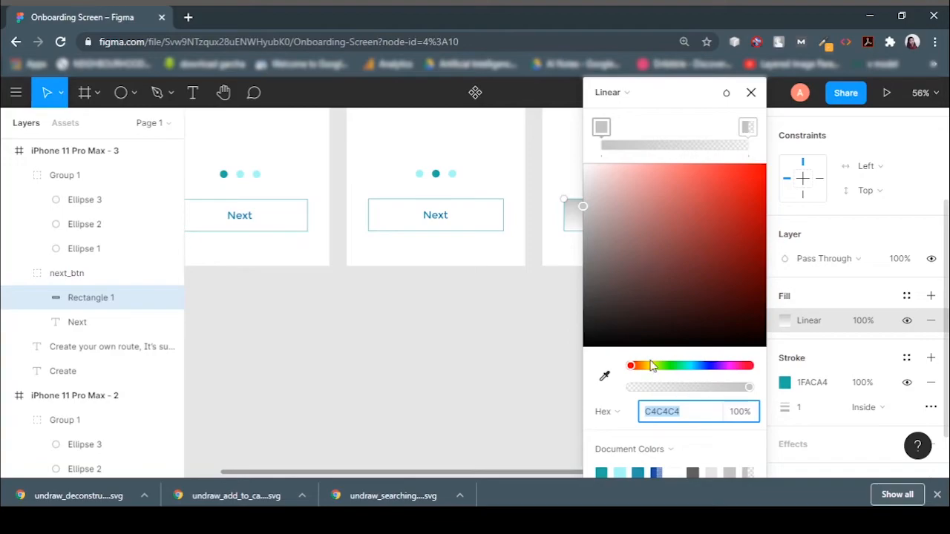
{"action": "left_click", "coordinate": [602, 471]}
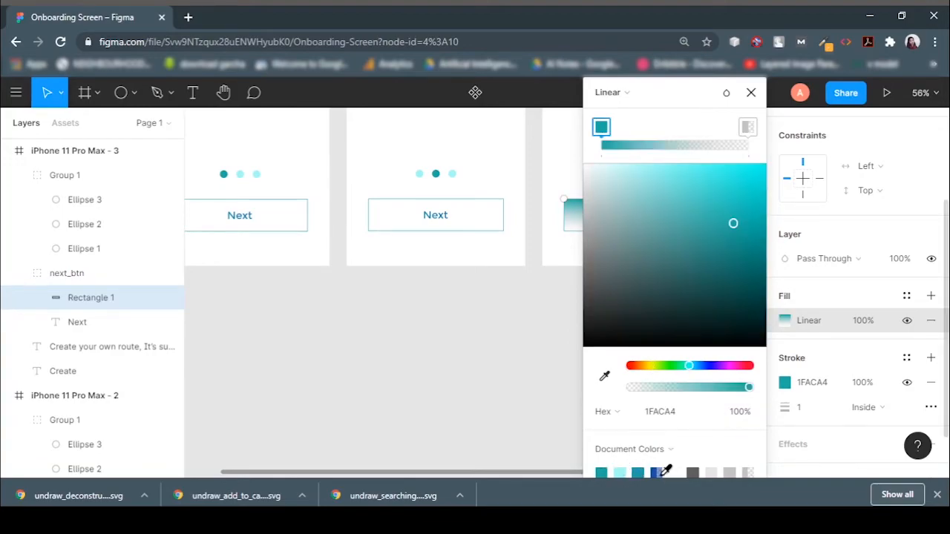
{"action": "left_click", "coordinate": [747, 127]}
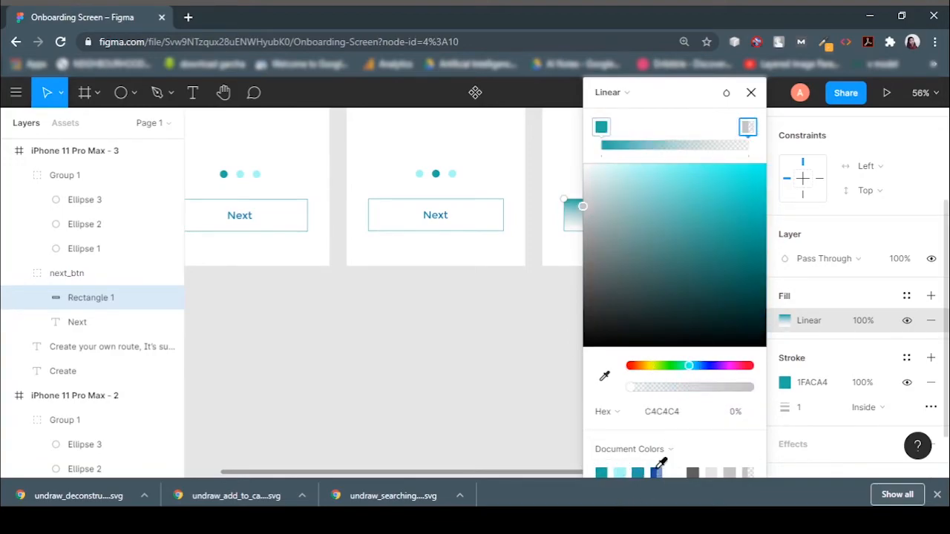
{"action": "left_click", "coordinate": [657, 470]}
{"action": "left_click_drag", "start_coordinate": [710, 104], "coordinate": [912, 99]}
{"action": "left_click_drag", "start_coordinate": [631, 197], "coordinate": [576, 220]}
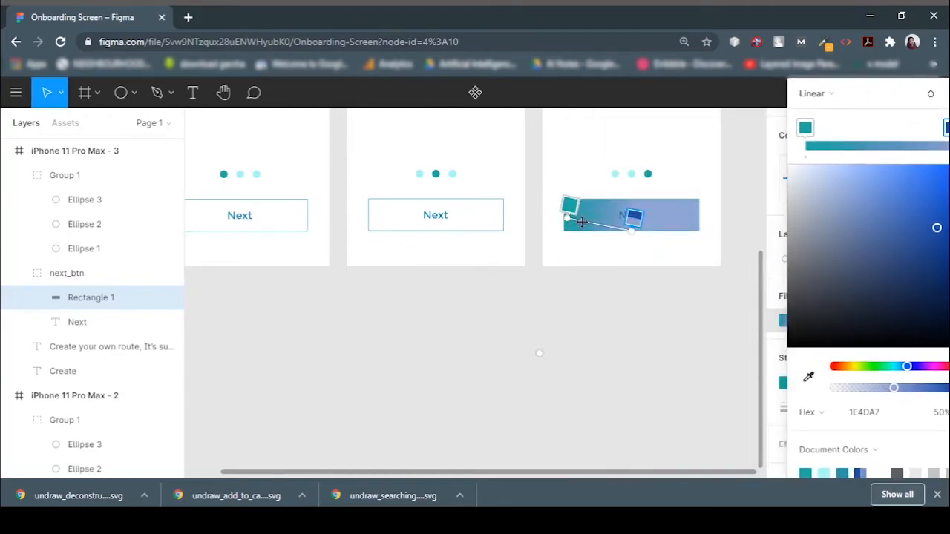
{"action": "left_click_drag", "start_coordinate": [631, 232], "coordinate": [696, 217]}
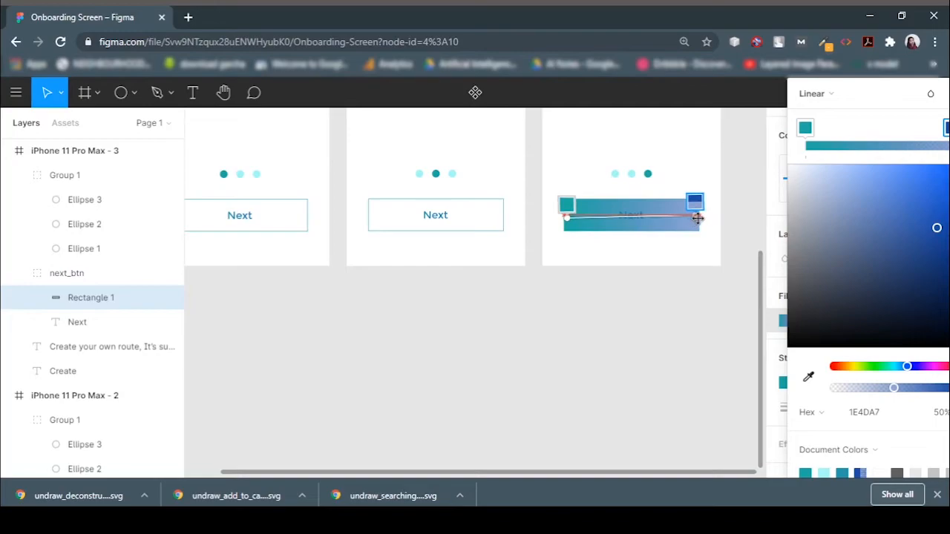
Move the button's text layer above the rectangle and change its label to "Get Started!".
{"action": "left_click_drag", "start_coordinate": [80, 321], "coordinate": [97, 291]}
{"action": "key", "text": "Return"}
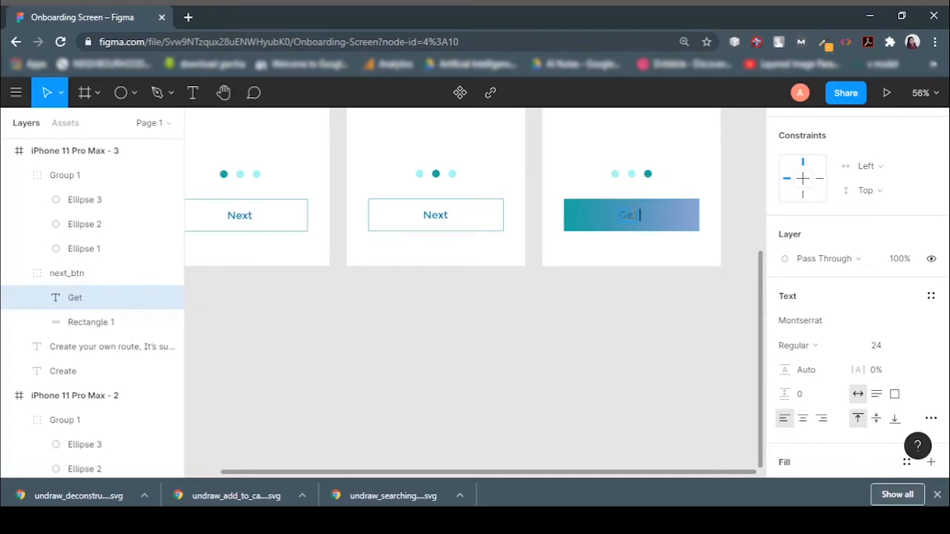
{"action": "key", "text": "Escape"}
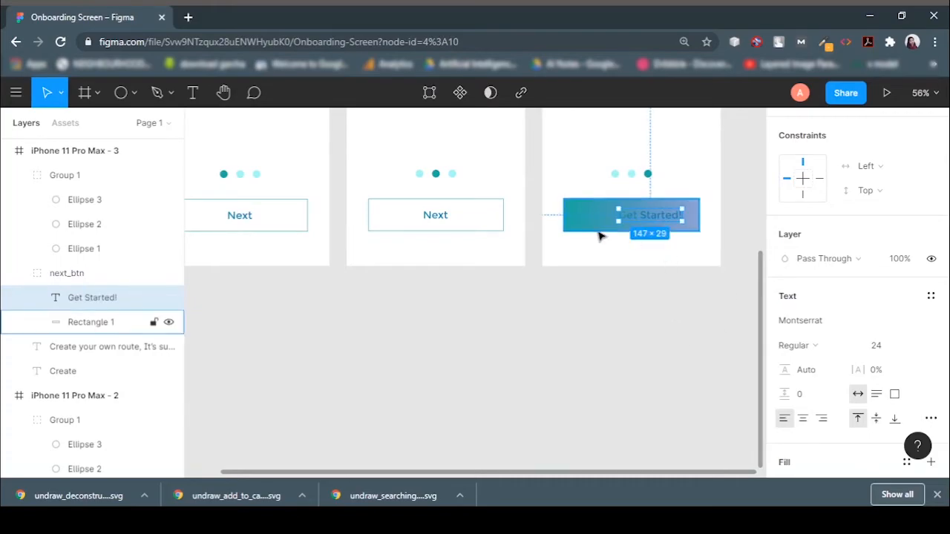
Set the Get Started! label's text fill to white.
{"action": "scroll", "coordinate": [844, 377], "scroll_direction": "down", "scroll_amount": 3}
{"action": "left_click", "coordinate": [930, 347]}
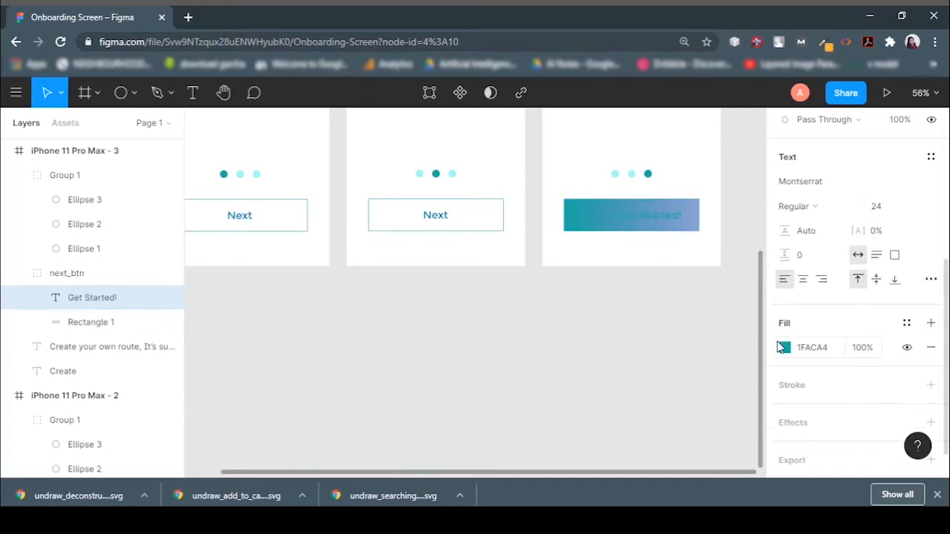
{"action": "left_click", "coordinate": [784, 347]}
{"action": "left_click_drag", "start_coordinate": [707, 211], "coordinate": [436, 68]}
{"action": "left_click", "coordinate": [378, 407]}
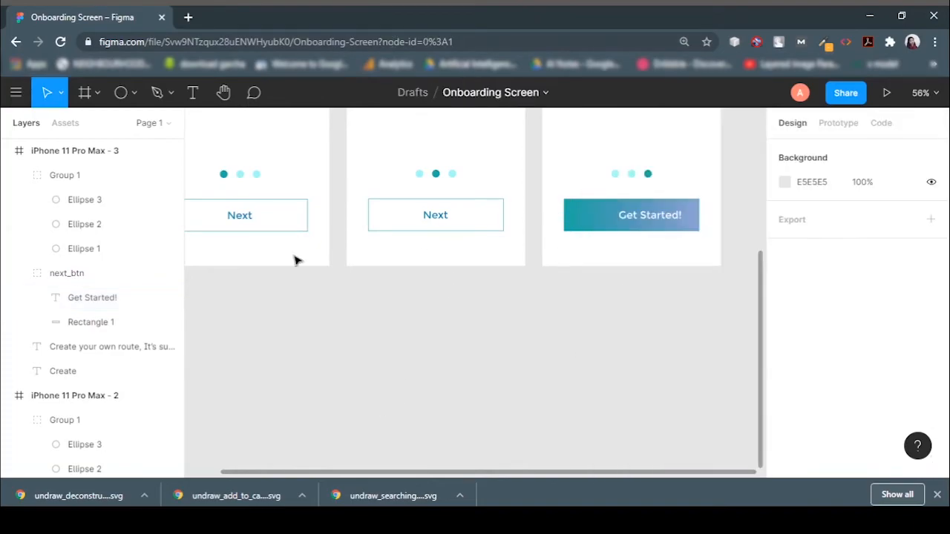
Center the Get Started! label horizontally on the button.
{"action": "left_click", "coordinate": [91, 322]}
{"action": "left_click", "coordinate": [89, 297], "text": "shift"}
{"action": "left_click", "coordinate": [808, 149]}
{"action": "left_click", "coordinate": [676, 383]}
Import the unDraw searching illustration into the Search frame and center it horizontally.
{"action": "scroll", "coordinate": [676, 371], "scroll_direction": "up", "scroll_amount": 2}
{"action": "key", "text": "minus"}
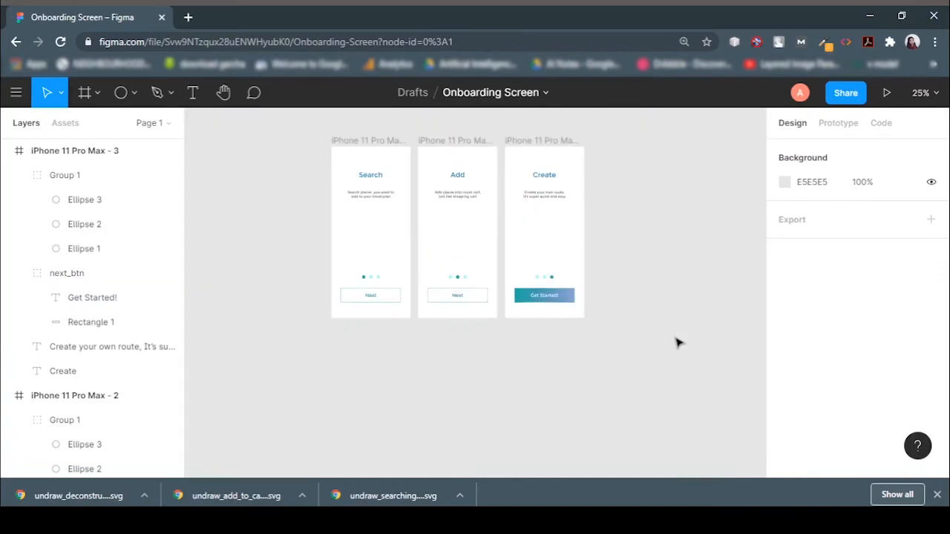
{"action": "left_click_drag", "start_coordinate": [410, 406], "coordinate": [315, 342]}
{"action": "left_click_drag", "start_coordinate": [336, 382], "coordinate": [309, 376]}
{"action": "left_click_drag", "start_coordinate": [399, 415], "coordinate": [305, 344]}
{"action": "left_click_drag", "start_coordinate": [243, 339], "coordinate": [538, 360]}
{"action": "left_click_drag", "start_coordinate": [665, 377], "coordinate": [591, 308]}
{"action": "left_click_drag", "start_coordinate": [543, 282], "coordinate": [696, 237]}
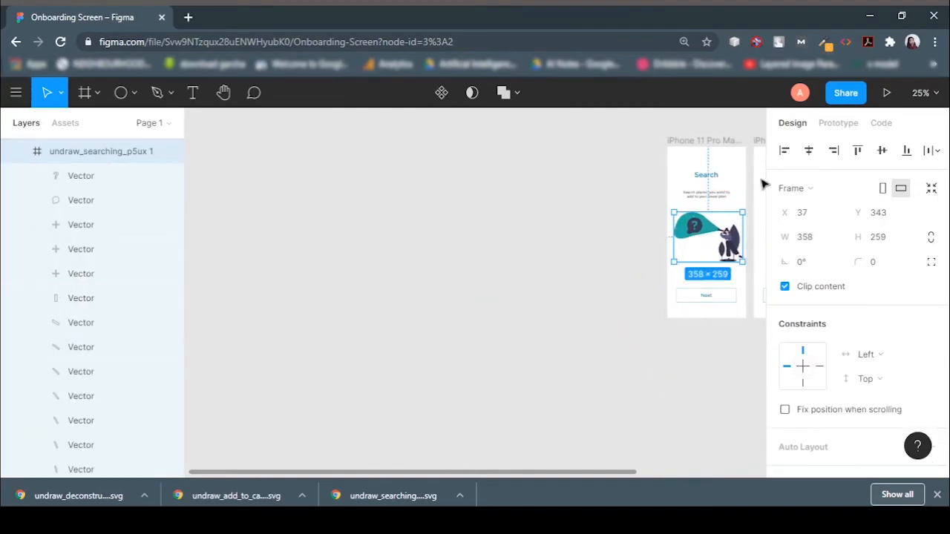
{"action": "left_click", "coordinate": [807, 152]}
{"action": "left_click", "coordinate": [630, 419]}
Import the unDraw add-to-cart illustration into the Add frame, scaled down to about 418 × 321.
{"action": "left_click_drag", "start_coordinate": [553, 474], "coordinate": [666, 475]}
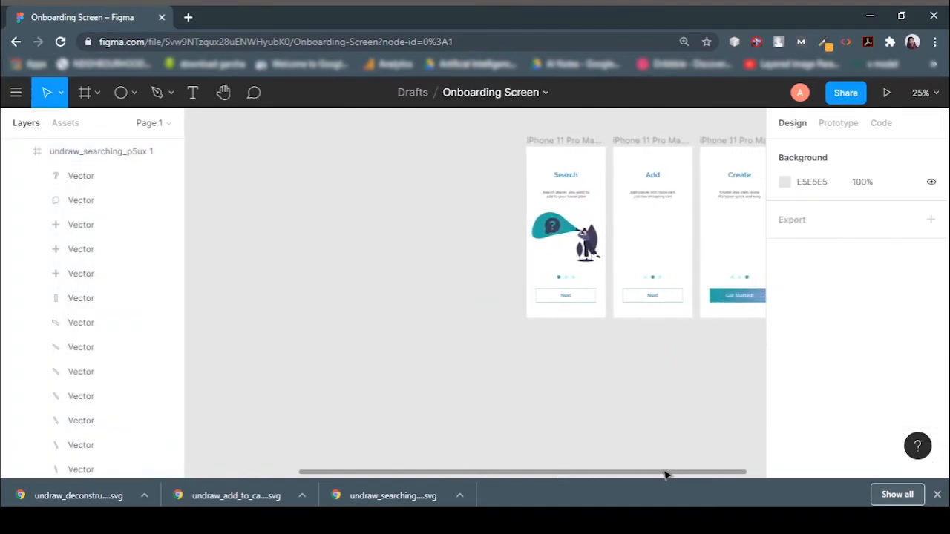
{"action": "left_click_drag", "start_coordinate": [650, 244], "coordinate": [650, 244]}
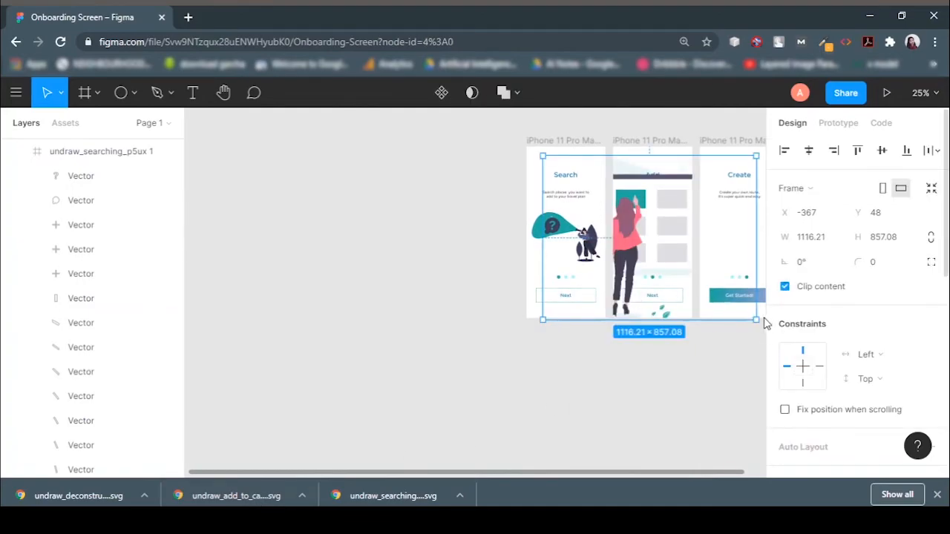
{"action": "left_click_drag", "start_coordinate": [757, 324], "coordinate": [708, 194]}
{"action": "left_click", "coordinate": [569, 221]}
{"action": "left_click_drag", "start_coordinate": [676, 236], "coordinate": [662, 254]}
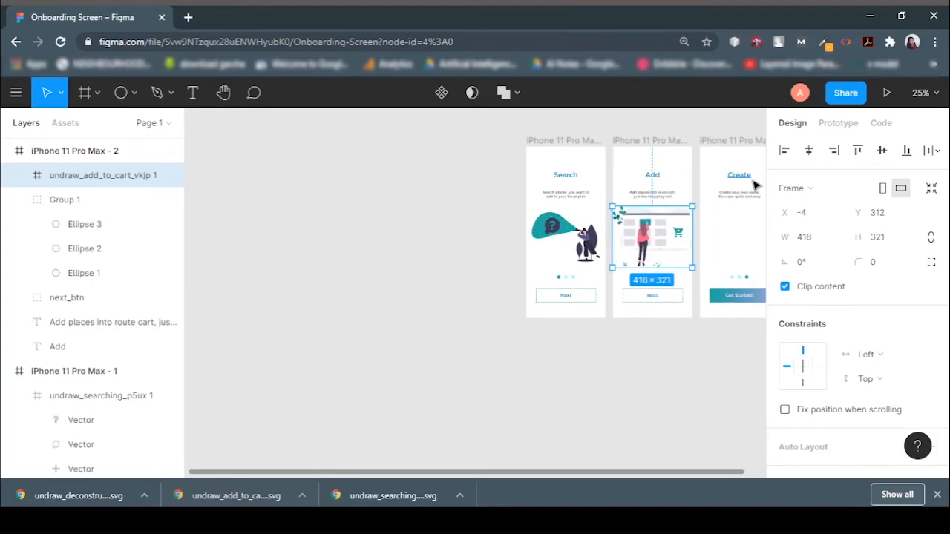
{"action": "left_click", "coordinate": [534, 444]}
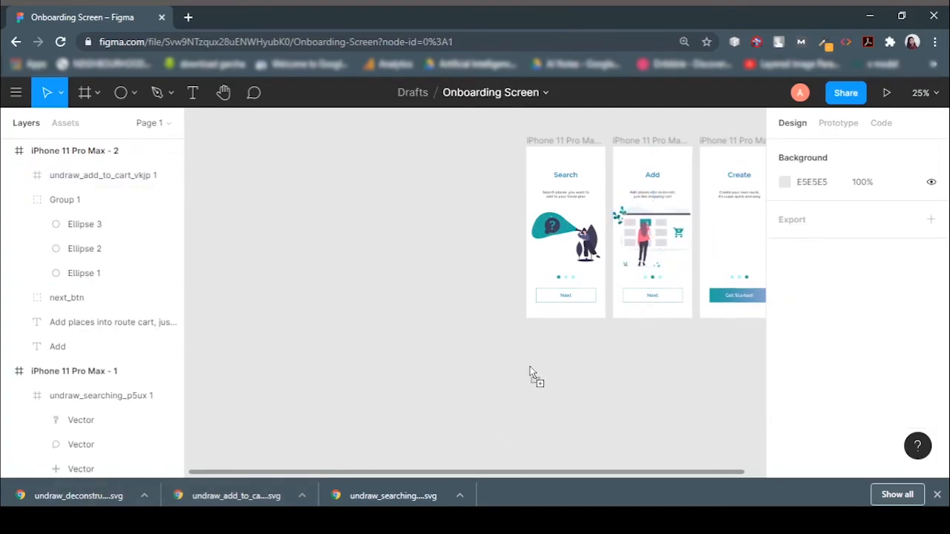
Import the unDraw deconstructed illustration into the Create frame, resize it to fit, and center it horizontally.
{"action": "left_click_drag", "start_coordinate": [511, 379], "coordinate": [540, 414]}
{"action": "left_click_drag", "start_coordinate": [627, 438], "coordinate": [548, 378]}
{"action": "left_click_drag", "start_coordinate": [451, 340], "coordinate": [734, 236]}
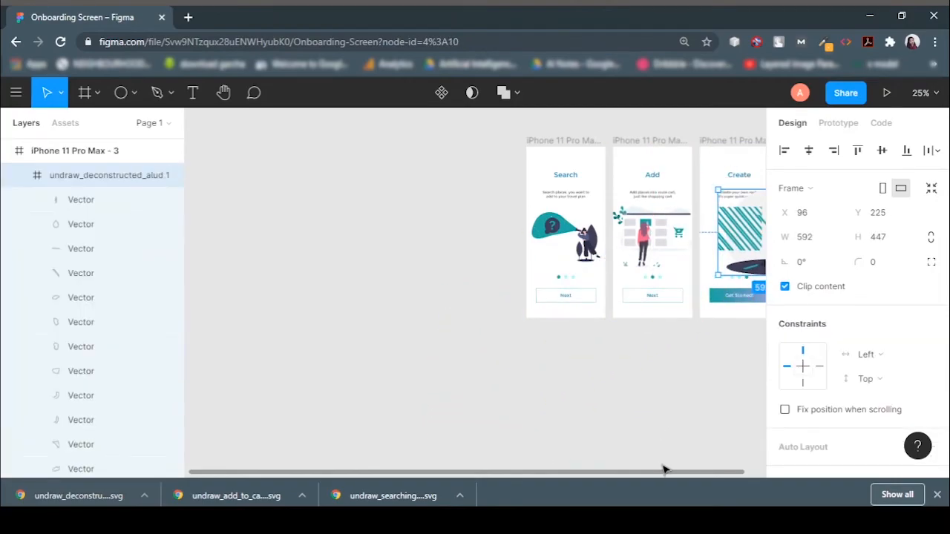
{"action": "left_click_drag", "start_coordinate": [664, 472], "coordinate": [713, 474]}
{"action": "left_click", "coordinate": [936, 494]}
{"action": "left_click_drag", "start_coordinate": [708, 253], "coordinate": [547, 442]}
{"action": "left_click_drag", "start_coordinate": [620, 466], "coordinate": [706, 258]}
{"action": "left_click", "coordinate": [809, 150]}
Align the three illustrations to a common vertical center.
{"action": "left_click", "coordinate": [515, 236]}
{"action": "left_click", "coordinate": [602, 235], "text": "shift"}
{"action": "left_click", "coordinate": [688, 236], "text": "shift"}
{"action": "left_click", "coordinate": [881, 151]}
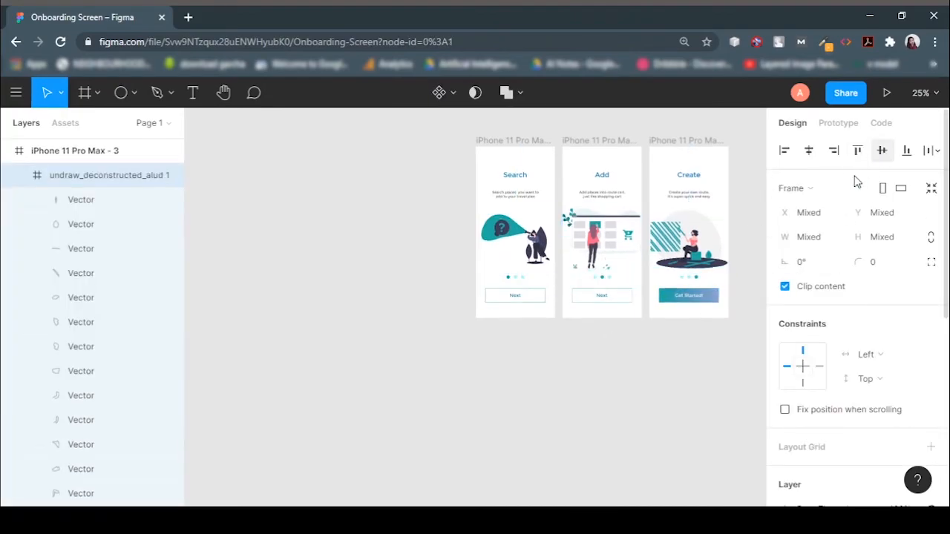
{"action": "left_click", "coordinate": [558, 388]}
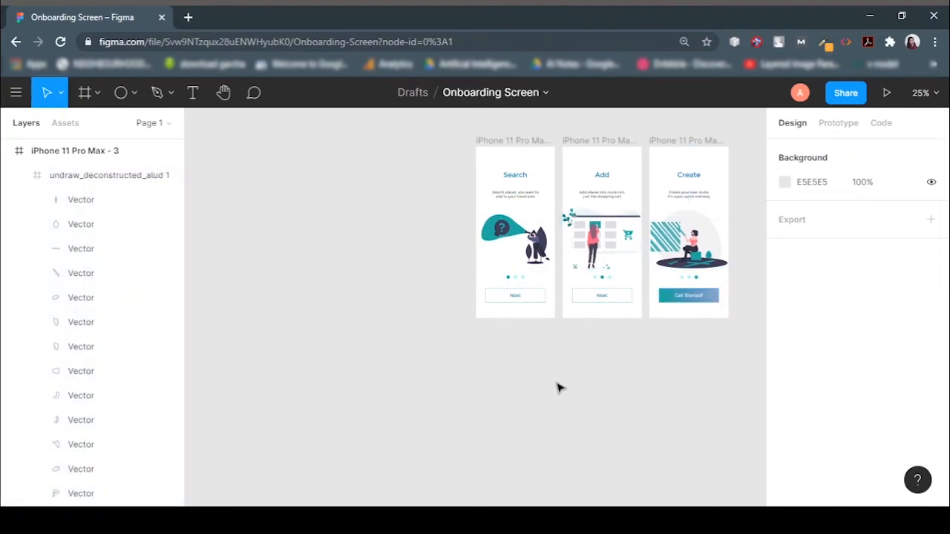
Rename the first frame to "search screen".
{"action": "double_click", "coordinate": [499, 141]}
{"action": "key", "text": "BackSpace"}
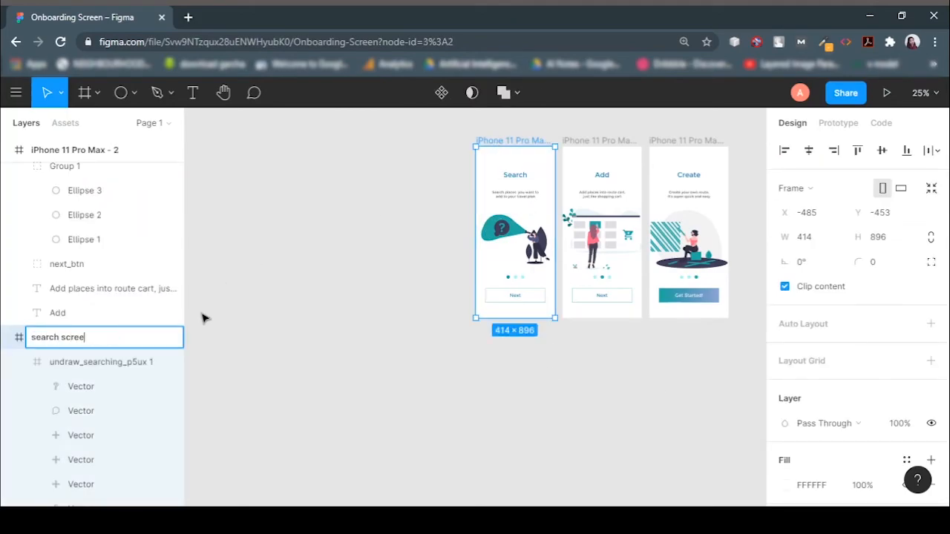
{"action": "type", "text": "search screen"}
{"action": "left_click", "coordinate": [202, 319]}
Rename the second frame to "create".
{"action": "left_click", "coordinate": [66, 259]}
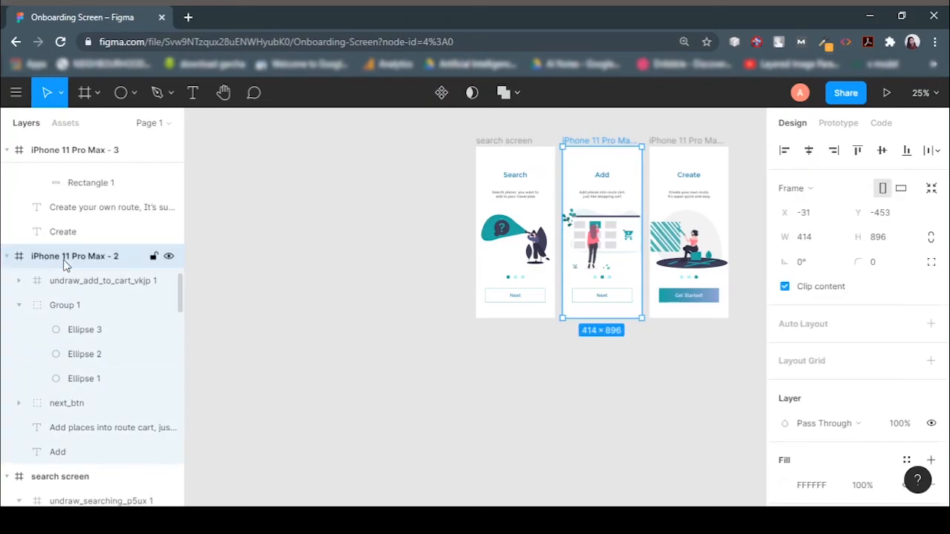
{"action": "double_click", "coordinate": [65, 261]}
{"action": "type", "text": "create"}
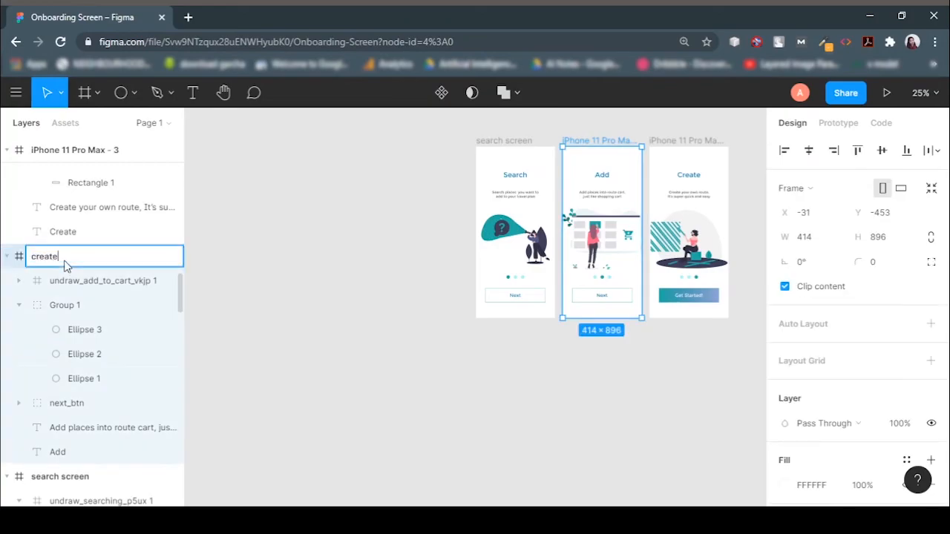
{"action": "key", "text": "Return"}
{"action": "key", "text": "Escape"}
Rename the third frame to "create screen".
{"action": "scroll", "coordinate": [114, 248], "scroll_direction": "up", "scroll_amount": 6}
{"action": "scroll", "coordinate": [119, 208], "scroll_direction": "up", "scroll_amount": 2}
{"action": "double_click", "coordinate": [101, 151]}
{"action": "type", "text": "create"}
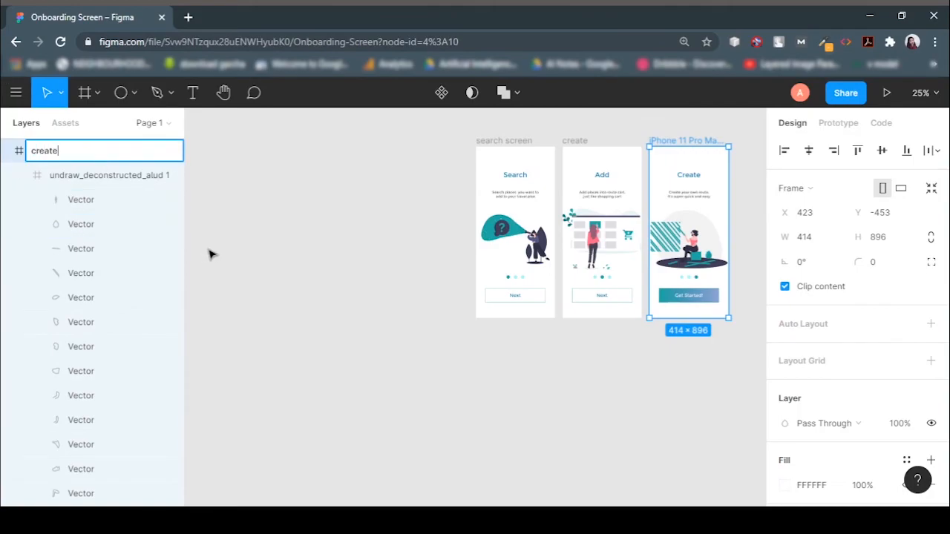
{"action": "scroll", "coordinate": [209, 255], "scroll_direction": "down", "scroll_amount": 5}
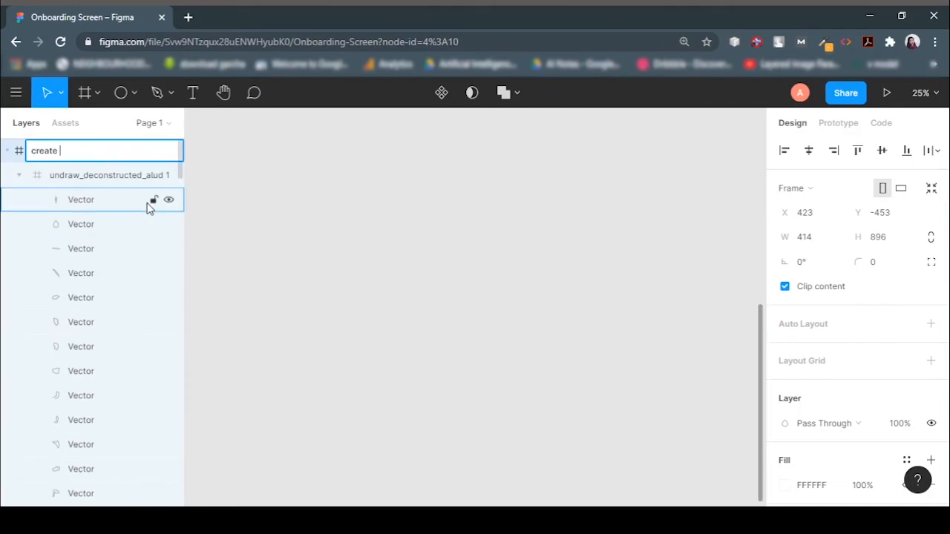
{"action": "key", "text": "Return"}
Rename the second frame to "add screen".
{"action": "scroll", "coordinate": [255, 290], "scroll_direction": "down", "scroll_amount": 5}
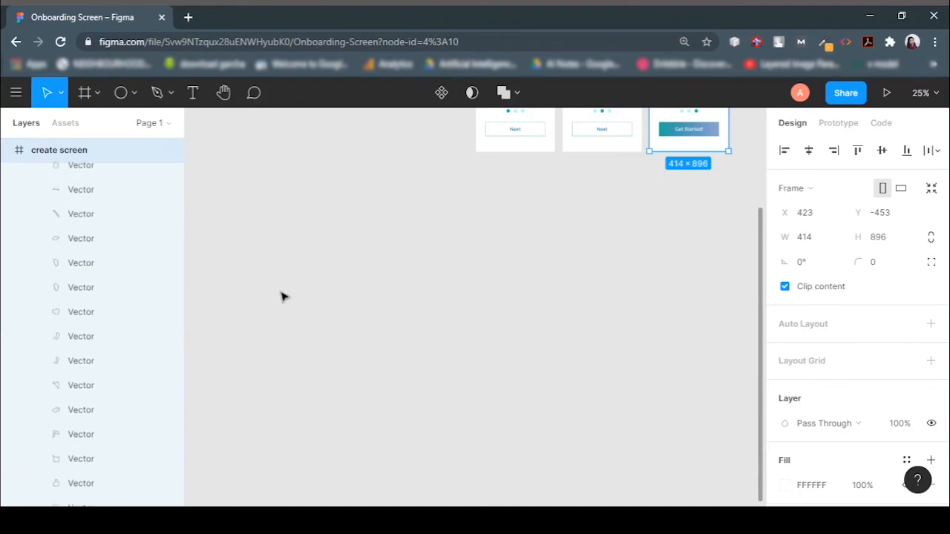
{"action": "scroll", "coordinate": [282, 297], "scroll_direction": "up", "scroll_amount": 3}
{"action": "left_click", "coordinate": [571, 141]}
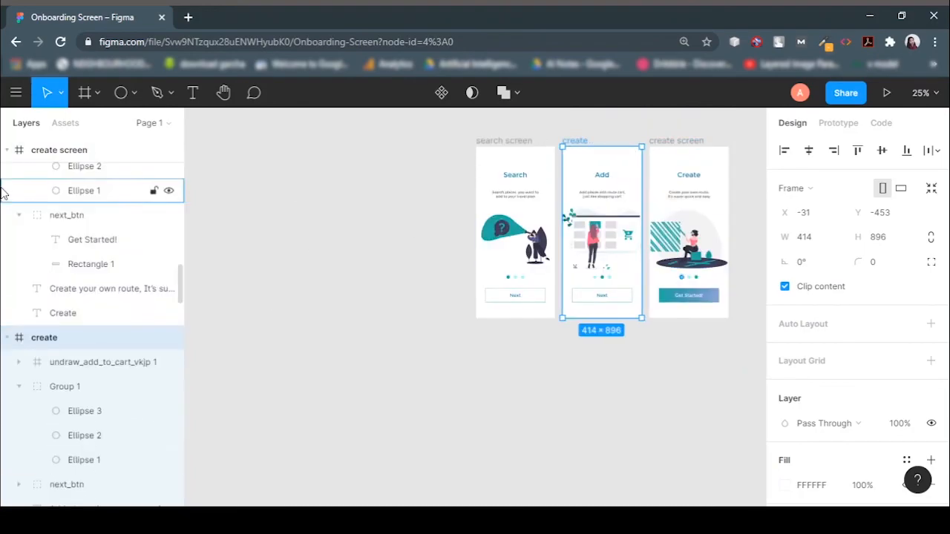
{"action": "double_click", "coordinate": [77, 339]}
{"action": "type", "text": "add screen"}
{"action": "key", "text": "Return"}
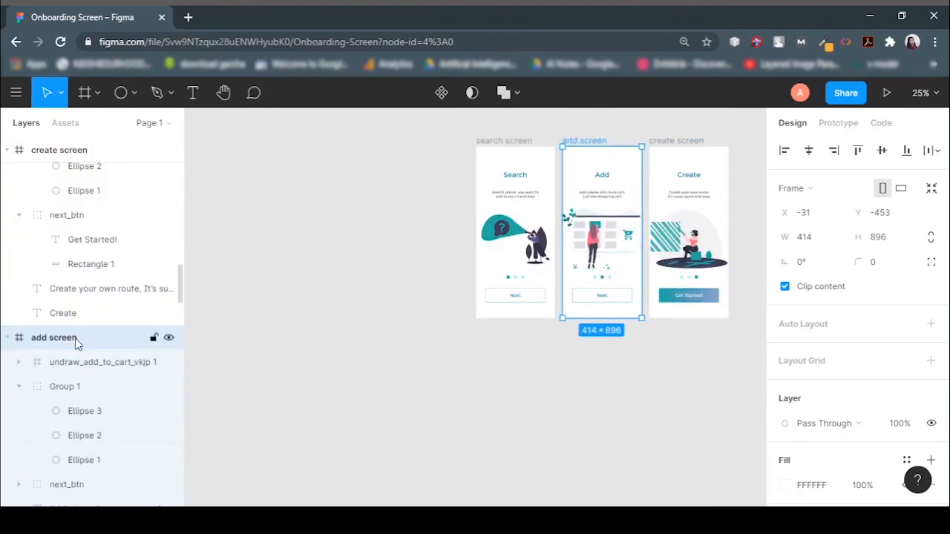
Collapse the layer trees of all three frames in the layers list.
{"action": "scroll", "coordinate": [360, 334], "scroll_direction": "down", "scroll_amount": 5}
{"action": "left_click", "coordinate": [6, 339]}
{"action": "left_click", "coordinate": [6, 363]}
{"action": "scroll", "coordinate": [4, 311], "scroll_direction": "up", "scroll_amount": 5}
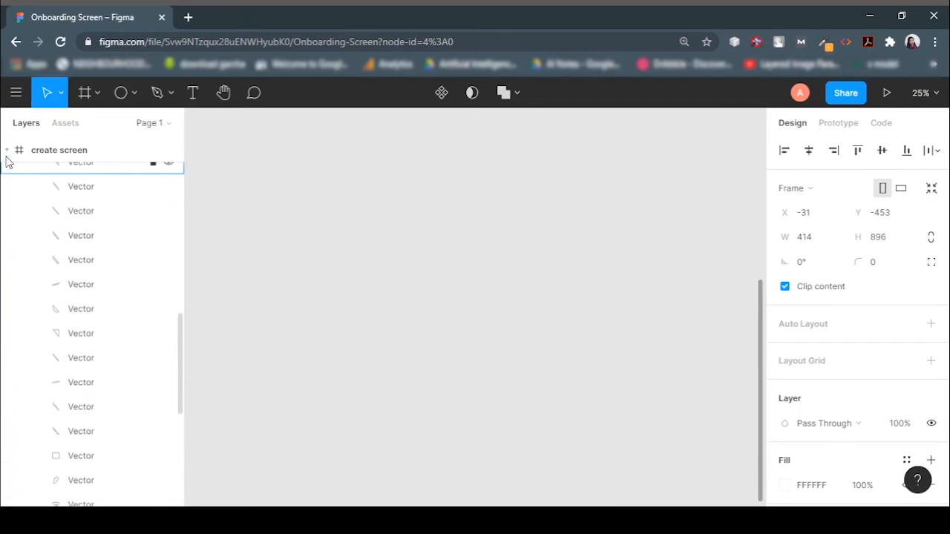
{"action": "left_click", "coordinate": [6, 150]}
{"action": "key", "text": "minus"}
{"action": "key", "text": "minus"}
{"action": "scroll", "coordinate": [622, 285], "scroll_direction": "up", "scroll_amount": 3}
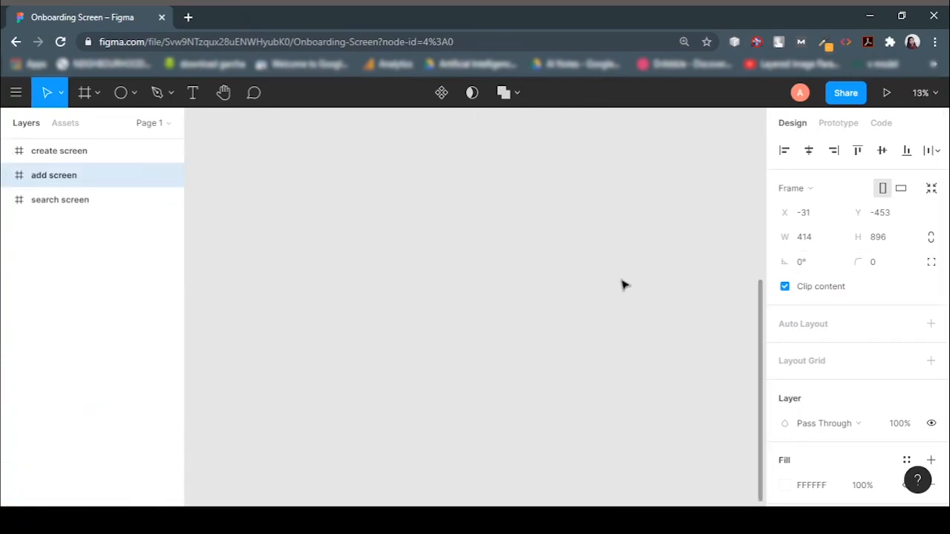
Present the prototype from the search screen and page through all three screens forward and back.
{"action": "left_click", "coordinate": [548, 440]}
{"action": "left_click_drag", "start_coordinate": [756, 276], "coordinate": [745, 111]}
{"action": "left_click", "coordinate": [497, 136]}
{"action": "left_click", "coordinate": [886, 92]}
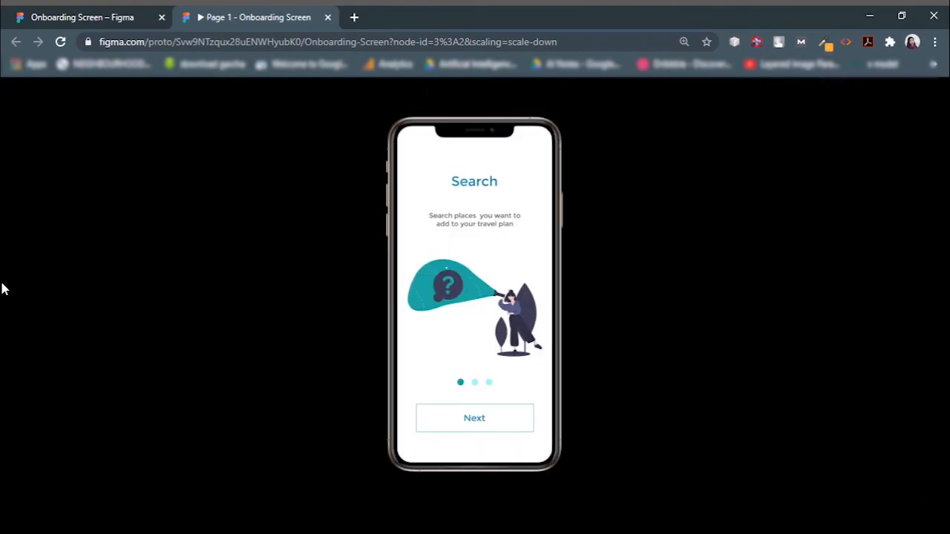
{"action": "left_click", "coordinate": [500, 496]}
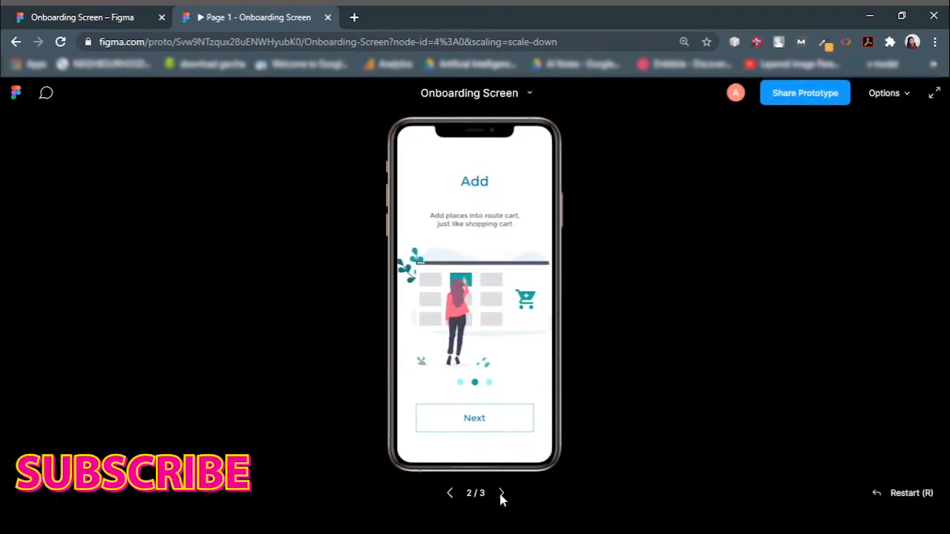
{"action": "left_click", "coordinate": [501, 495]}
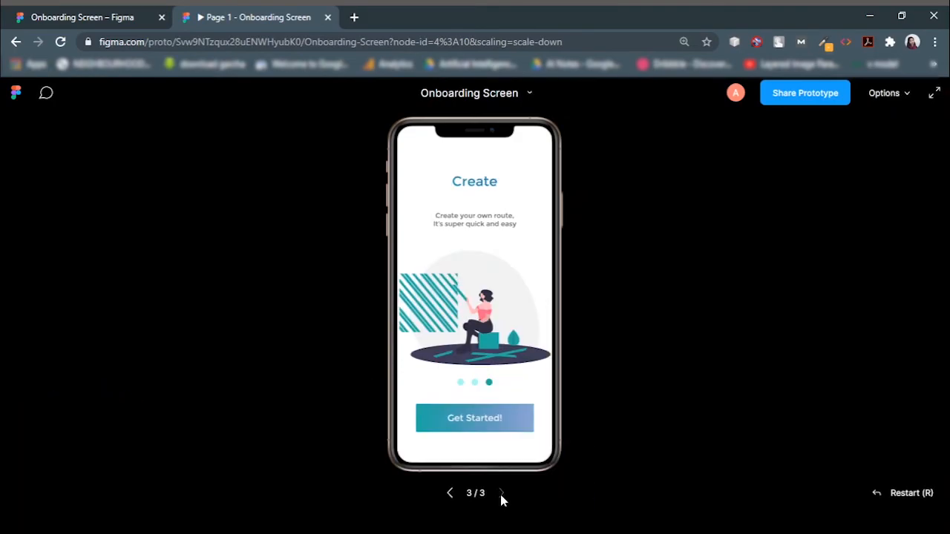
{"action": "left_click", "coordinate": [451, 494]}
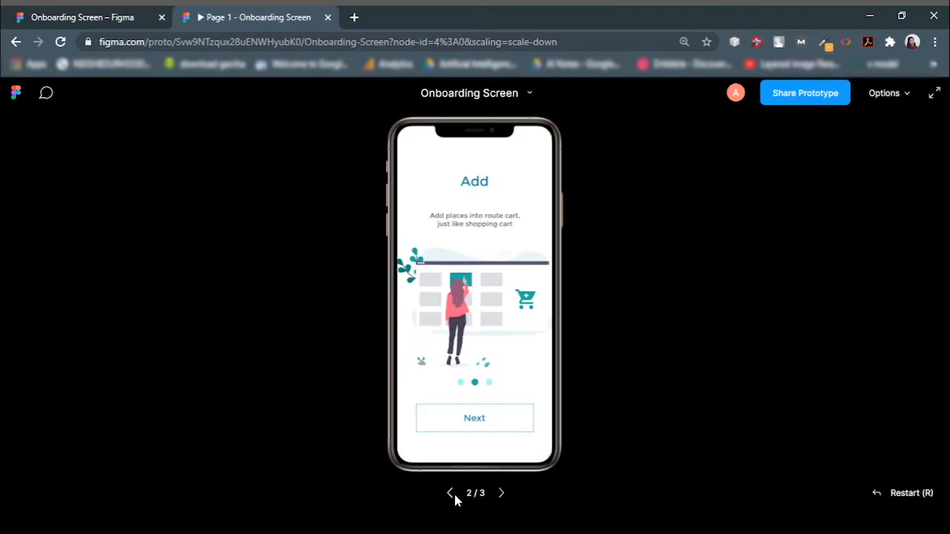
{"action": "left_click", "coordinate": [450, 494]}
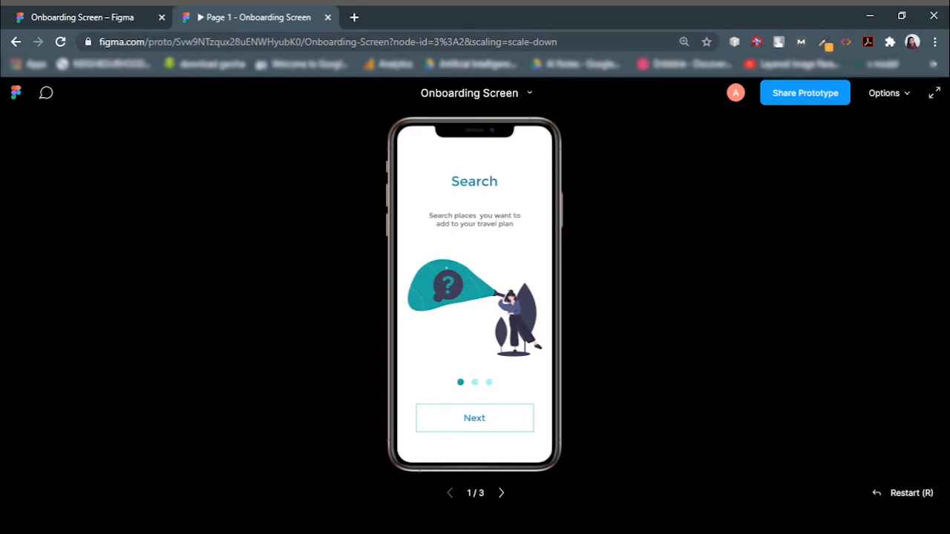